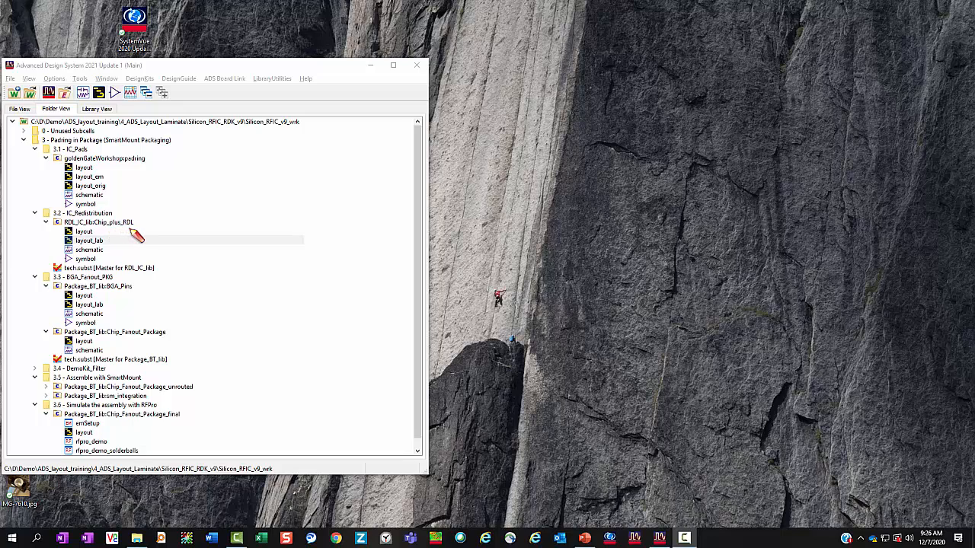
# Open the layout_lab view of Chip_plus_RDL and arrange its window beside the workspace tree.
pyautogui.doubleClick(98, 240)
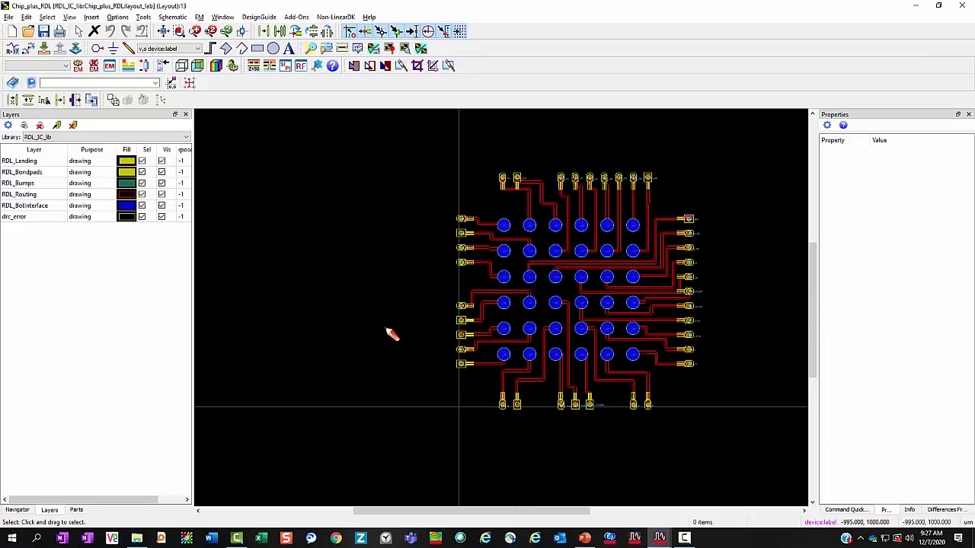
pyautogui.moveTo(358, 289); pyautogui.dragTo(261, 295, button='right')
pyautogui.scroll(-1, 261, 295)
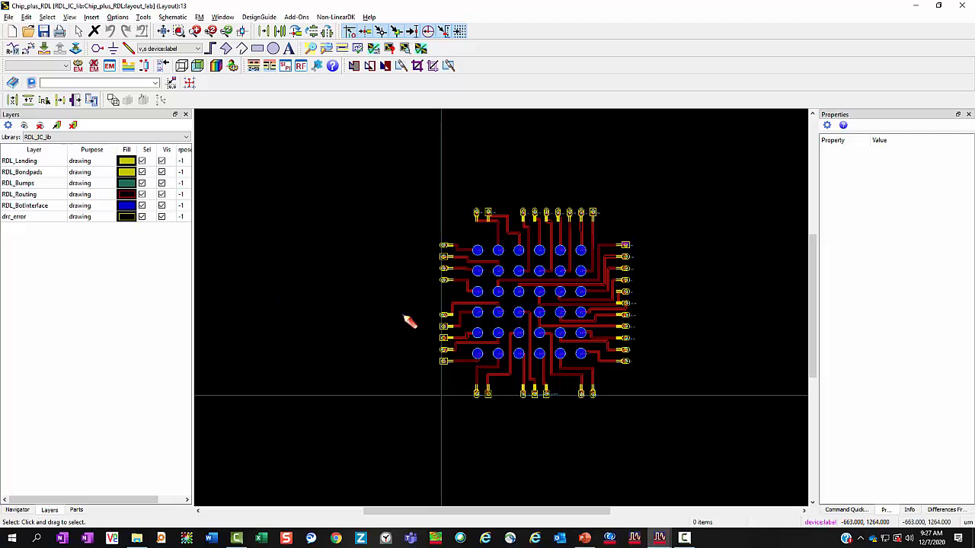
pyautogui.click(938, 5)
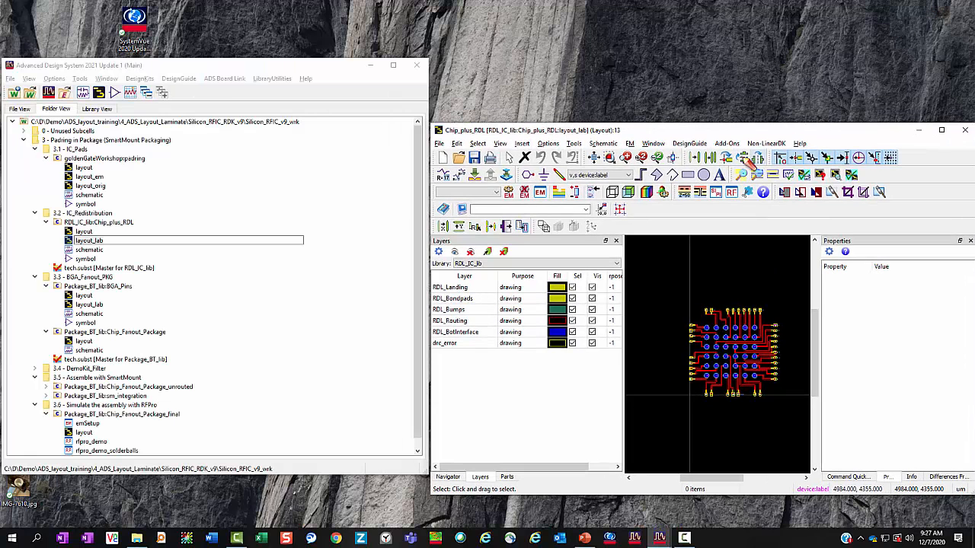
pyautogui.moveTo(686, 116); pyautogui.dragTo(641, 96)
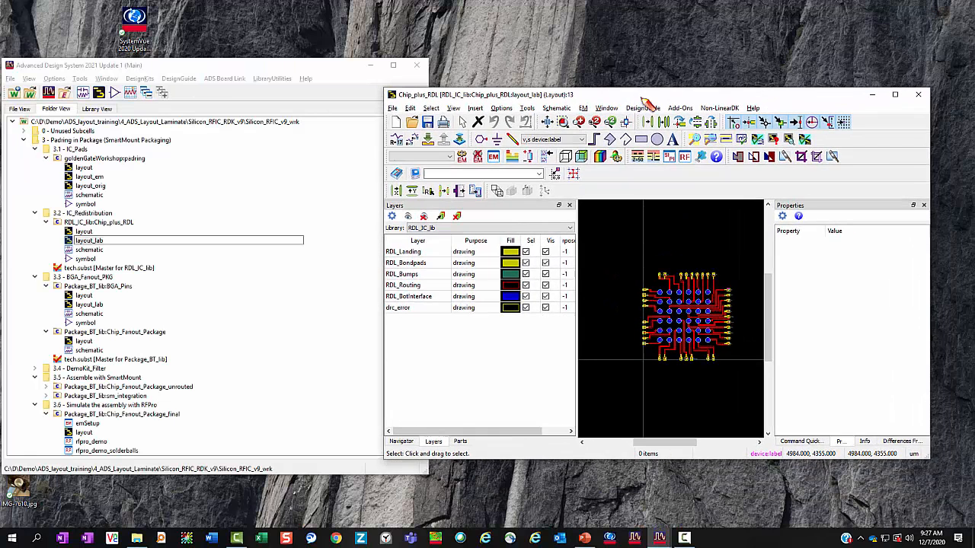
# Place the goldenGateWorkshop padring layout_em view as a component beside the routed chip, and maximize the layout window.
pyautogui.click(95, 177)
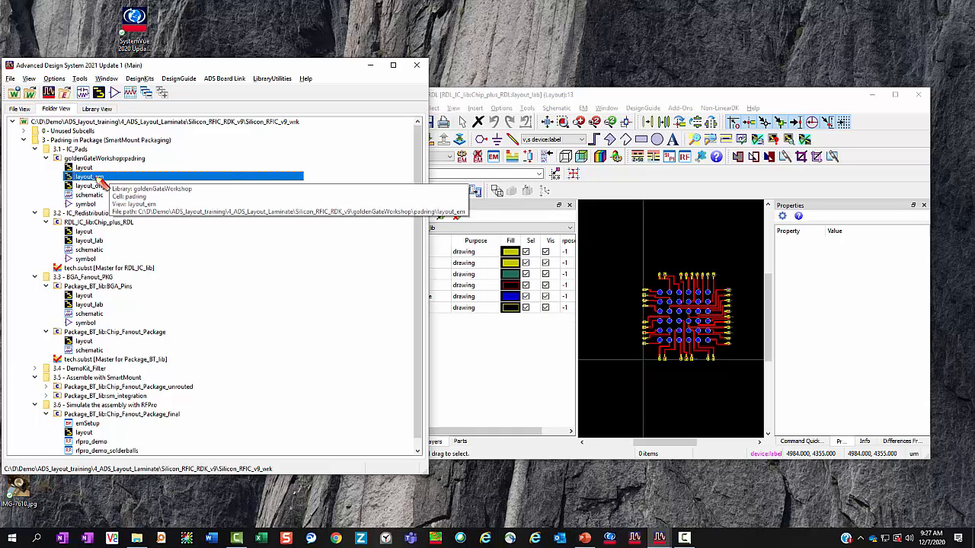
pyautogui.moveTo(707, 333); pyautogui.dragTo(713, 334)
pyautogui.scroll(-2, 719, 328)
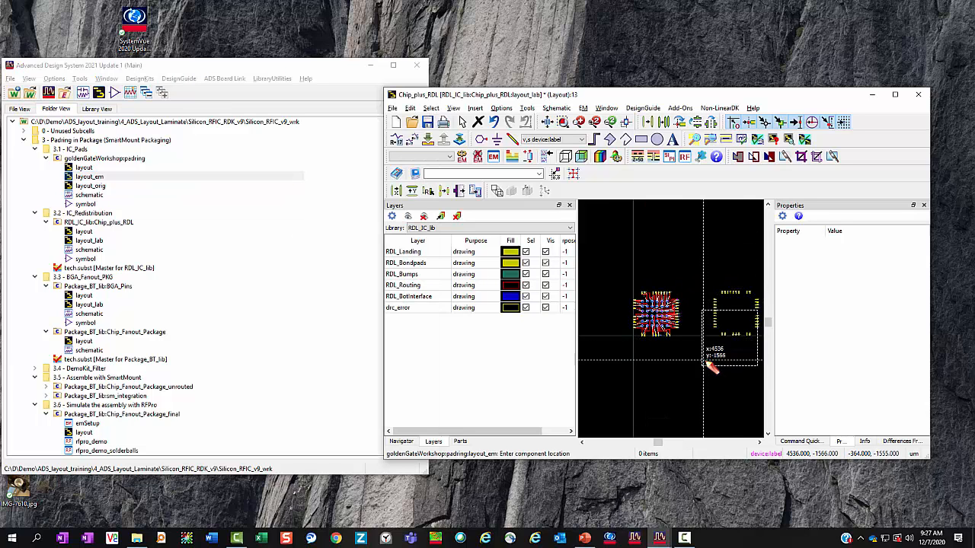
pyautogui.click(713, 340)
pyautogui.click(897, 96)
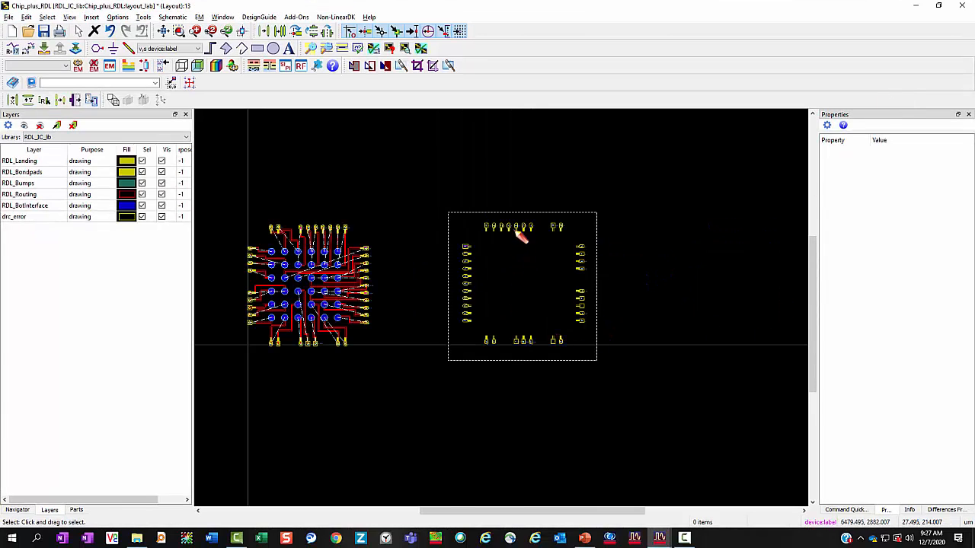
# Mirror the placed padring component about the Y axis.
pyautogui.click(524, 228)
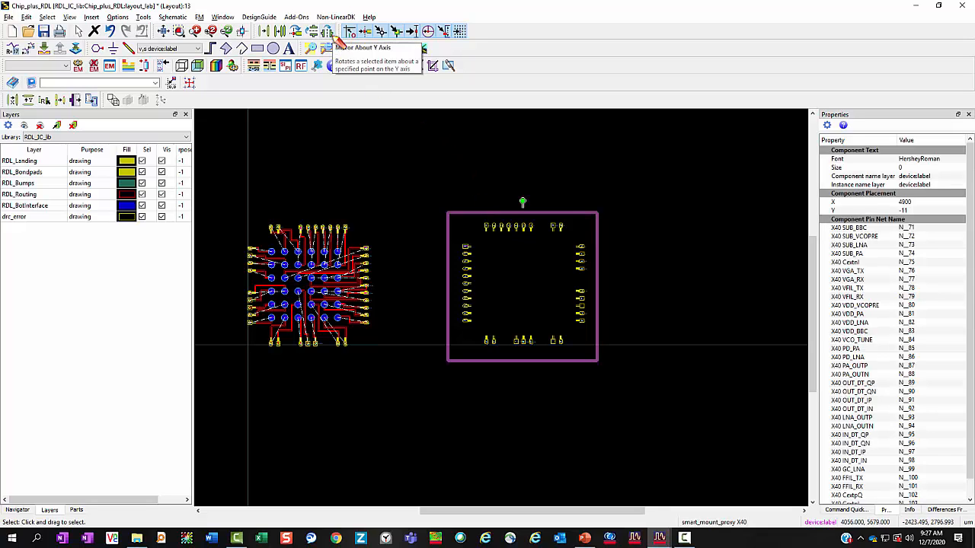
pyautogui.click(846, 510)
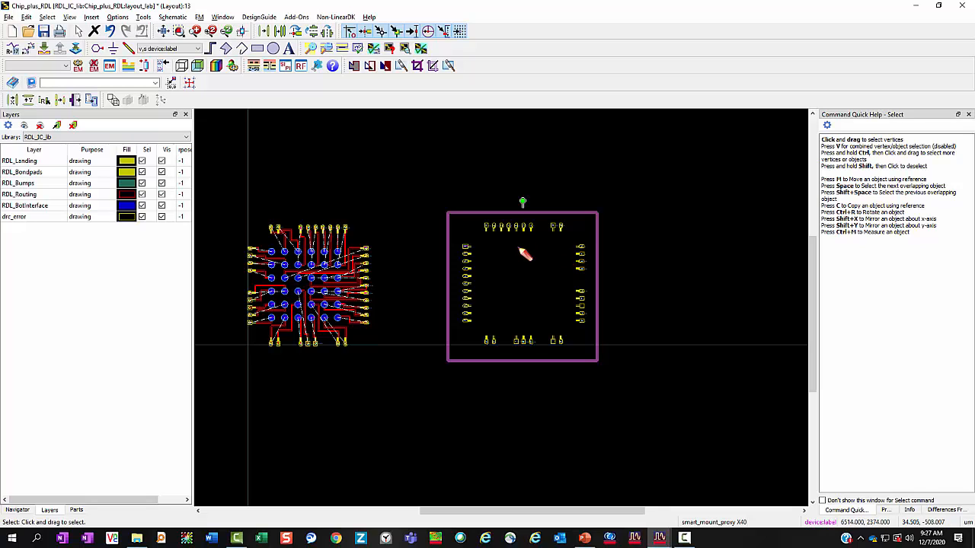
pyautogui.hotkey('shift', 'y')
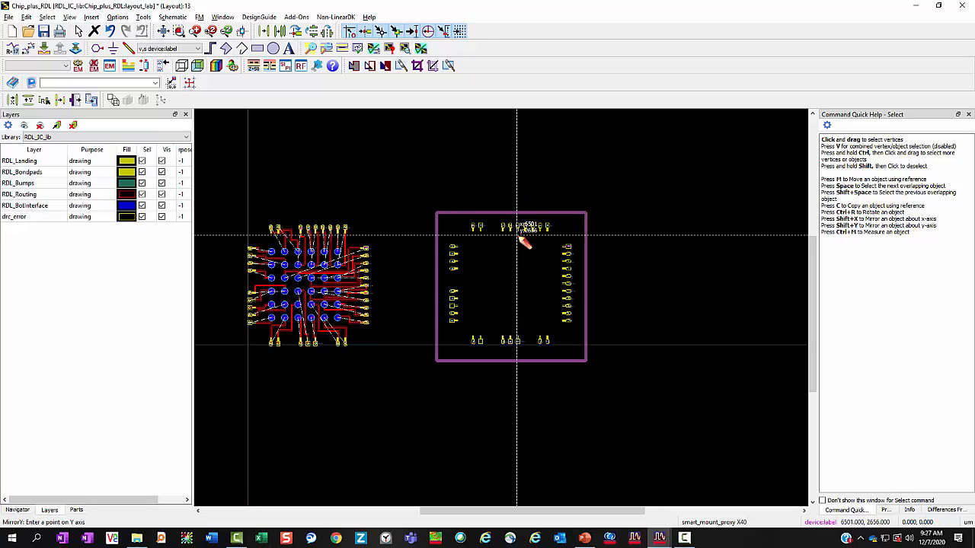
pyautogui.click(518, 262)
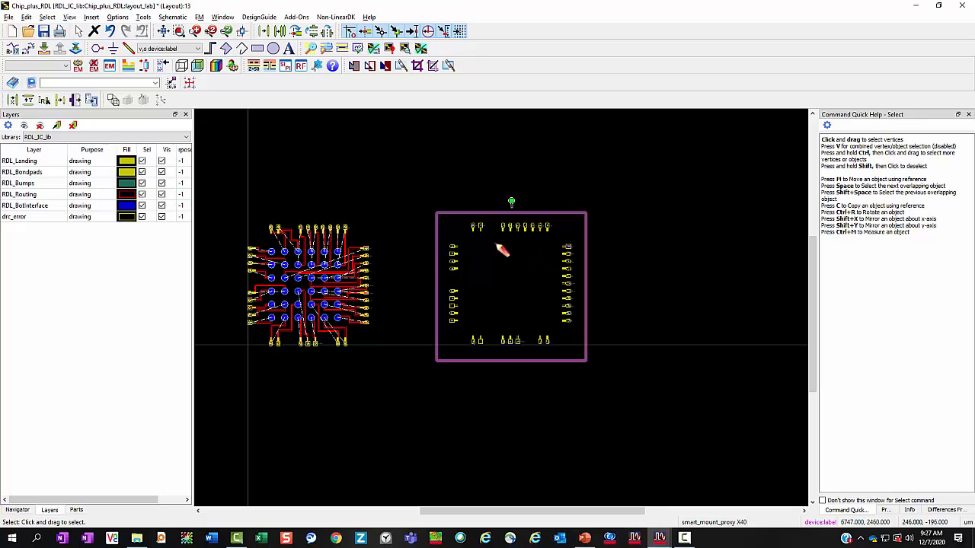
# Measure the offset from the routed chip's upper-right pad to the matching pad on the mirrored padring and copy the delta values.
pyautogui.scroll(1, 505, 303)
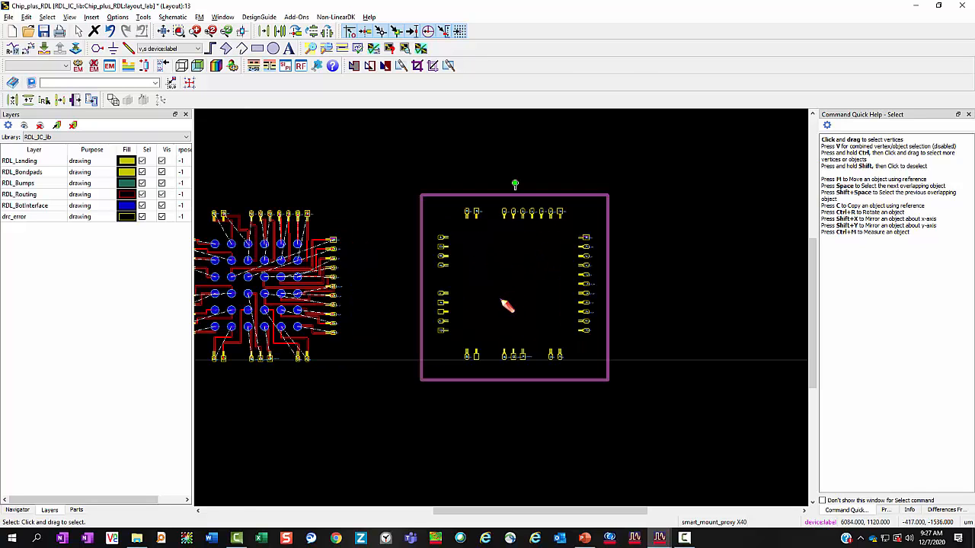
pyautogui.moveTo(684, 306); pyautogui.dragTo(762, 323, button='right')
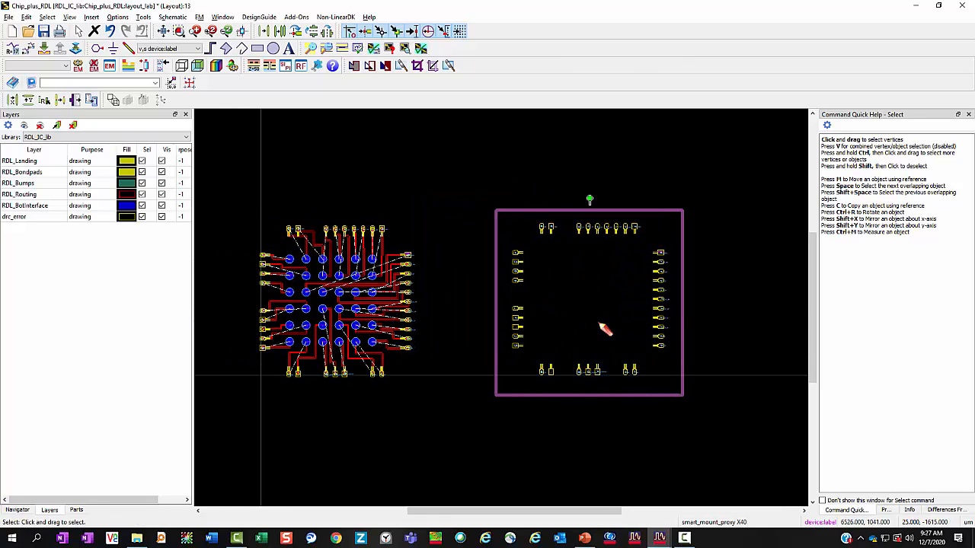
pyautogui.scroll(1, 600, 323)
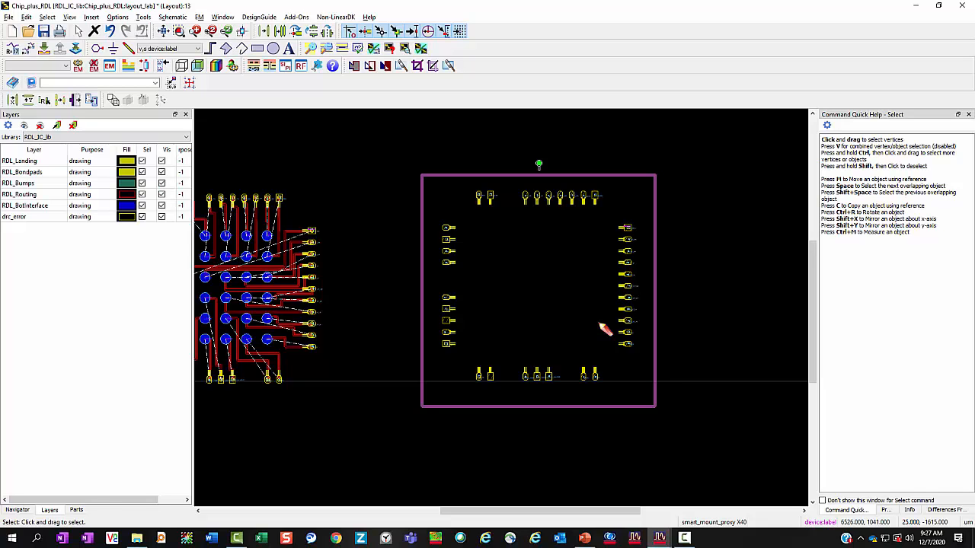
pyautogui.moveTo(555, 316); pyautogui.dragTo(616, 324, button='right')
pyautogui.moveTo(364, 229); pyautogui.dragTo(399, 205, button='right')
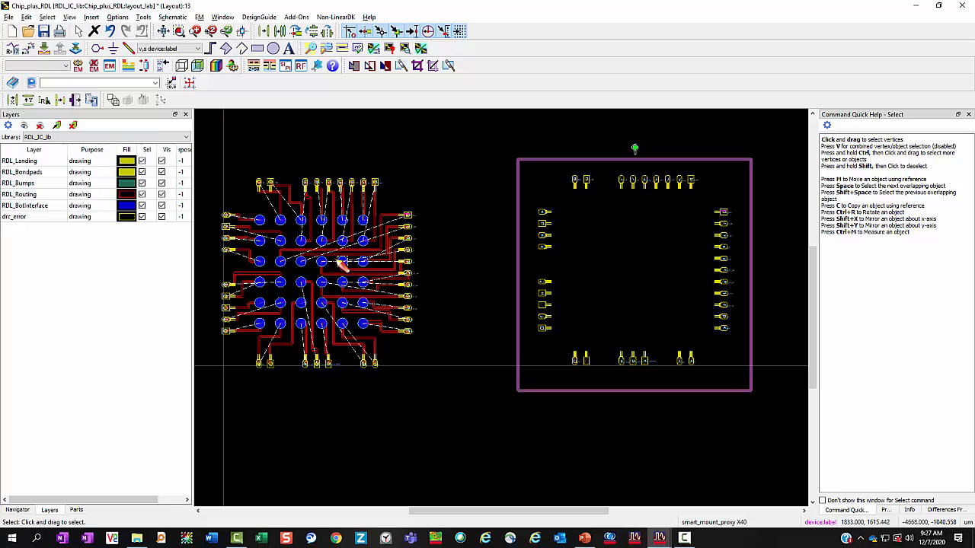
pyautogui.rightClick(399, 163)
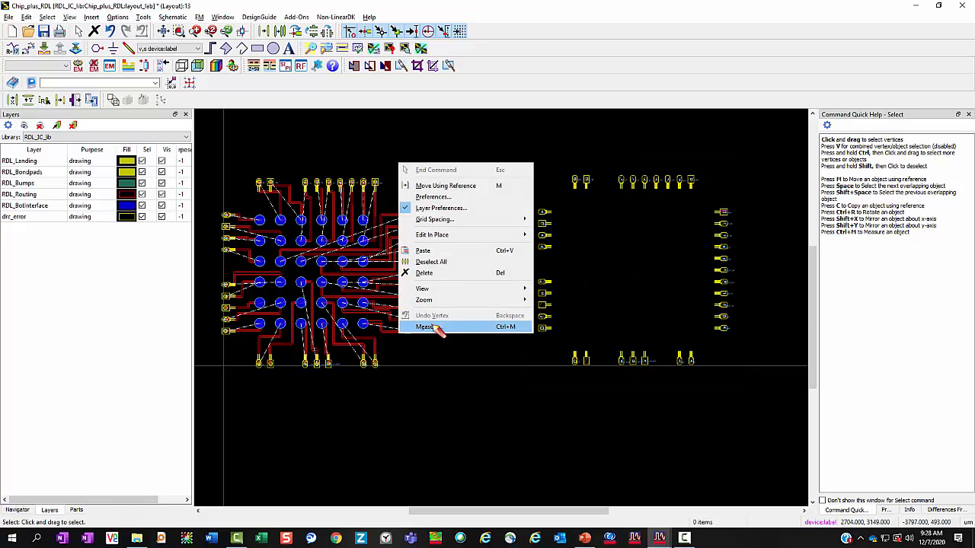
pyautogui.click(426, 327)
pyautogui.click(375, 184)
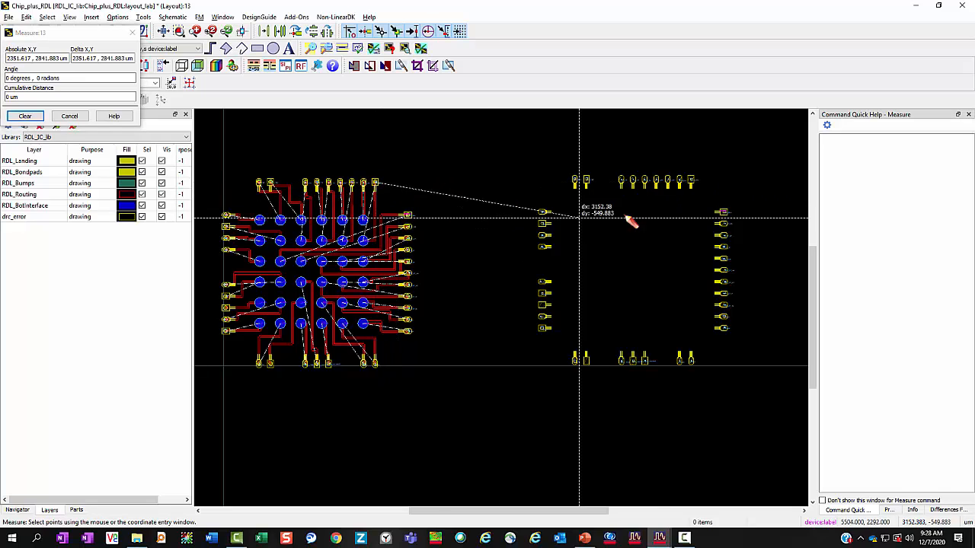
pyautogui.click(699, 182)
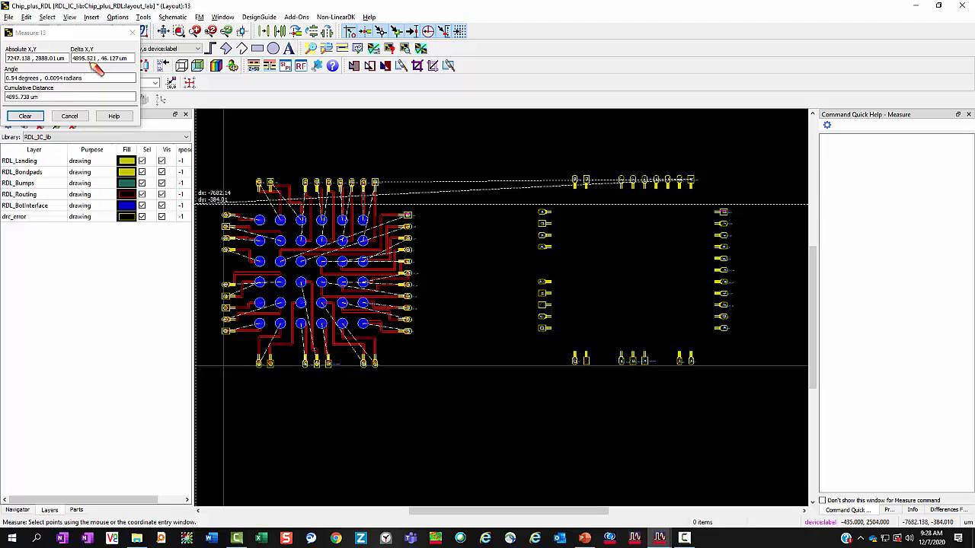
pyautogui.click(135, 63)
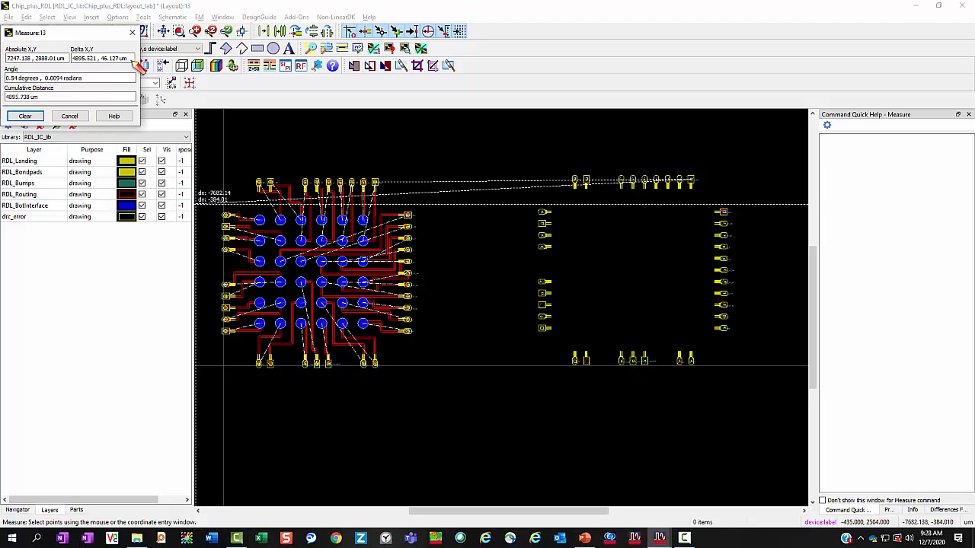
pyautogui.moveTo(136, 61); pyautogui.dragTo(65, 61)
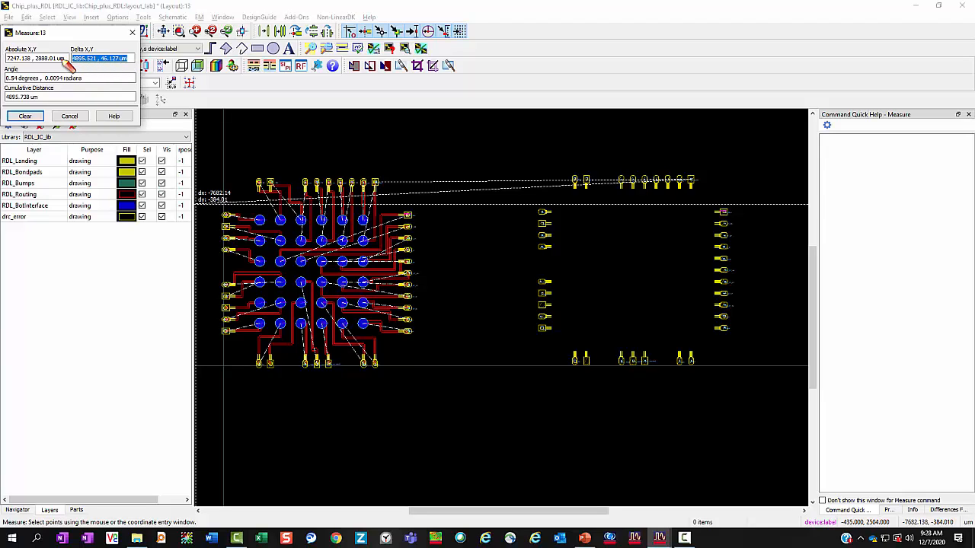
pyautogui.click(132, 32)
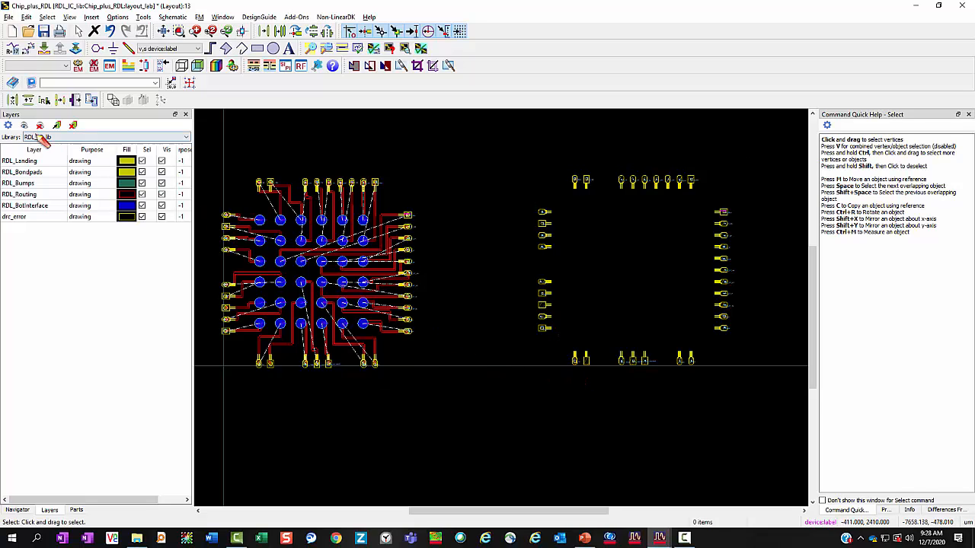
# Check the layout command line reference, and move the mirrored padring vertically with the command "dy -46.127".
pyautogui.click(12, 82)
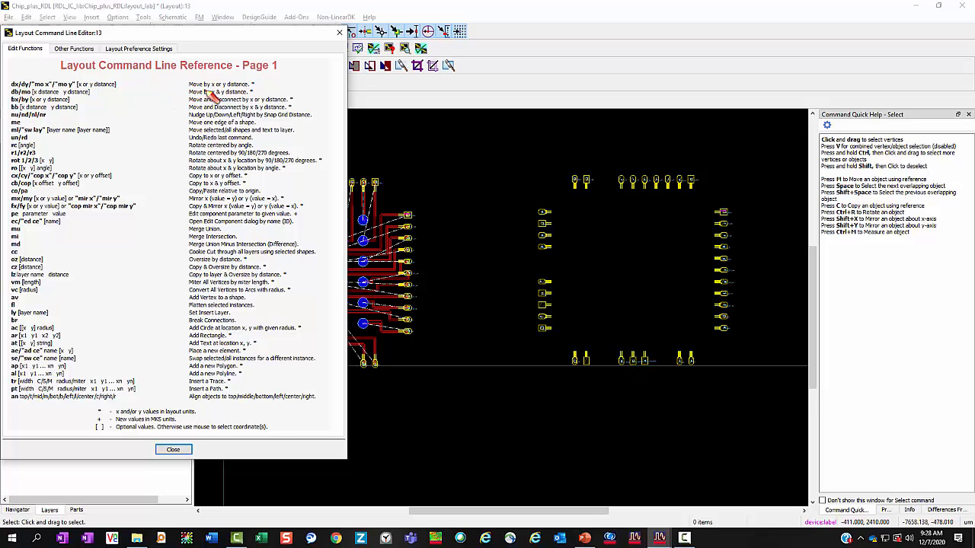
pyautogui.click(340, 32)
pyautogui.click(77, 83)
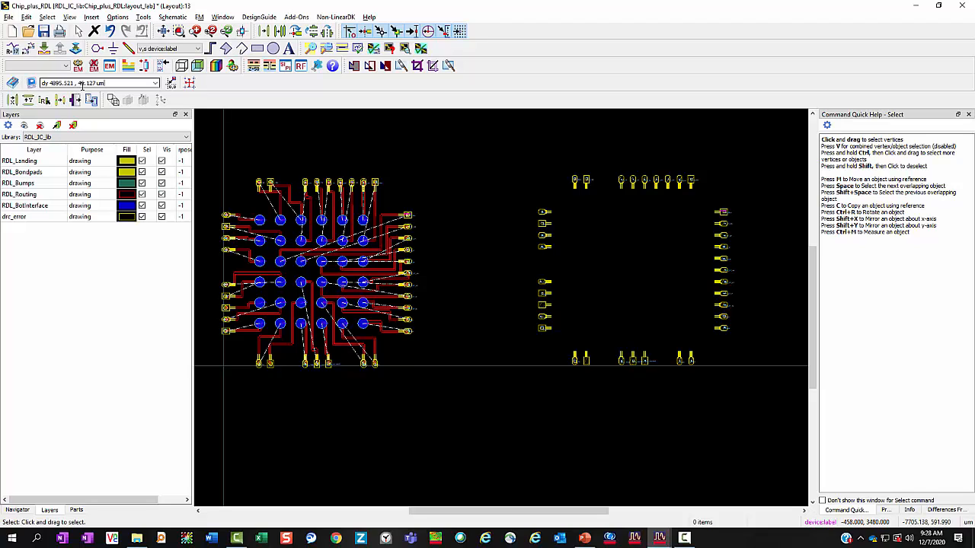
pyautogui.tripleClick(73, 84)
pyautogui.click(78, 83)
pyautogui.click(547, 221)
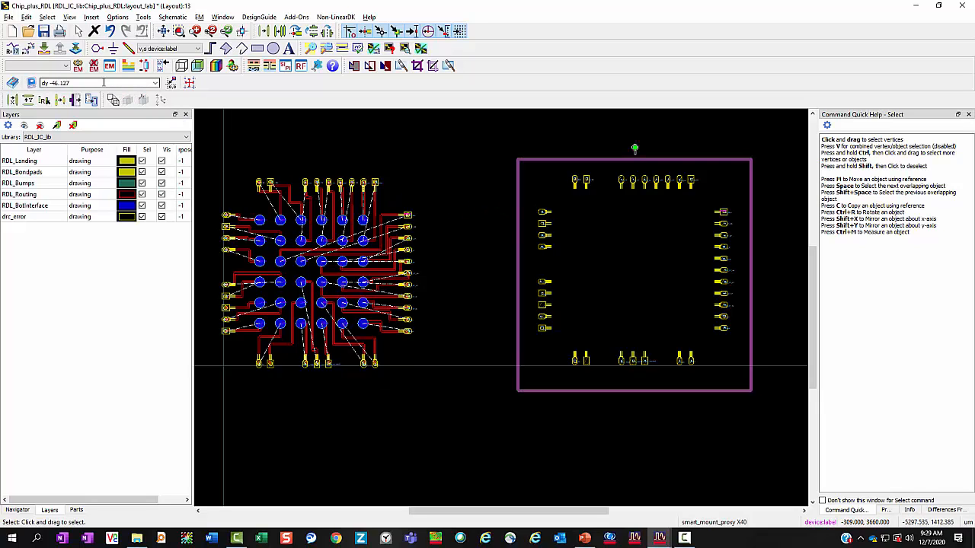
pyautogui.press('Return')
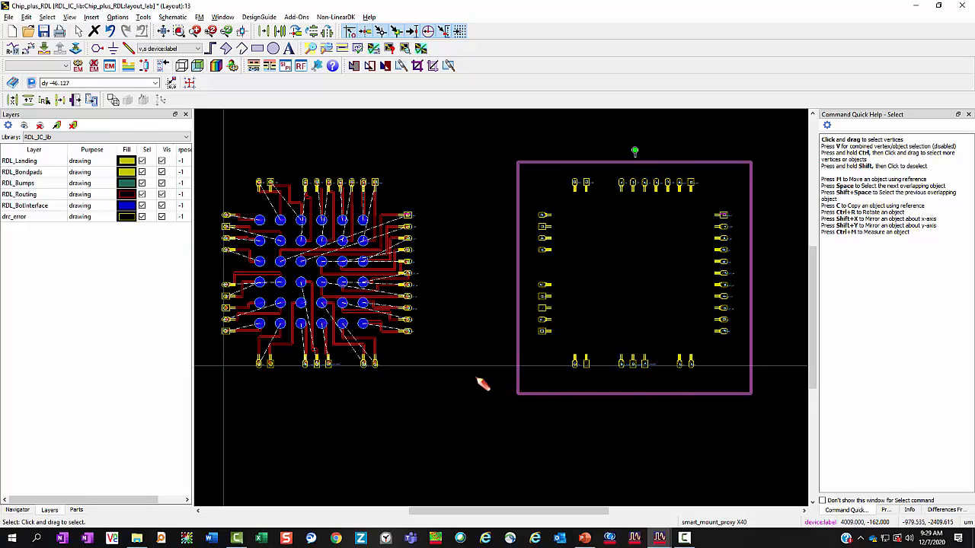
# Copy the routed chip's bump array and surrounding pad shapes onto the padring using the command "cx 4895.521".
pyautogui.click(418, 181)
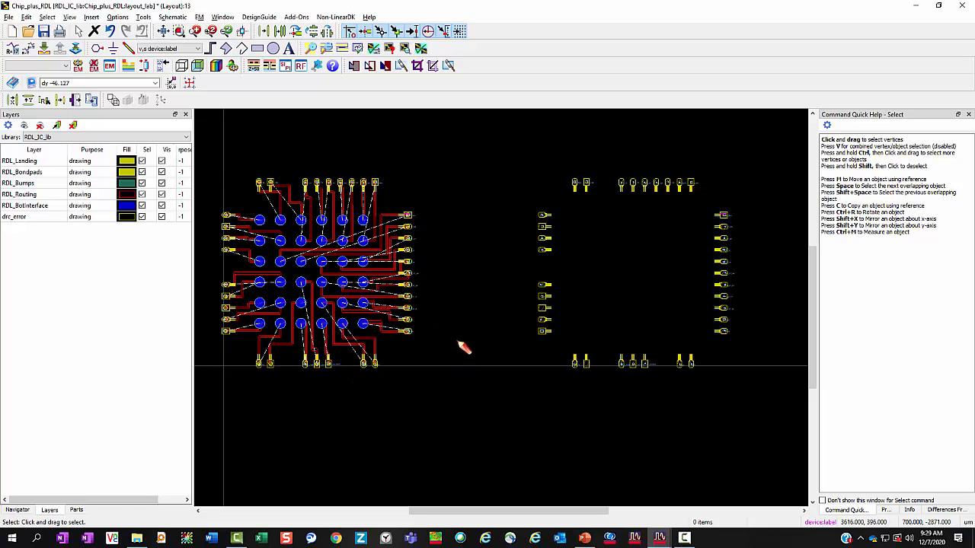
pyautogui.moveTo(390, 196); pyautogui.dragTo(245, 350)
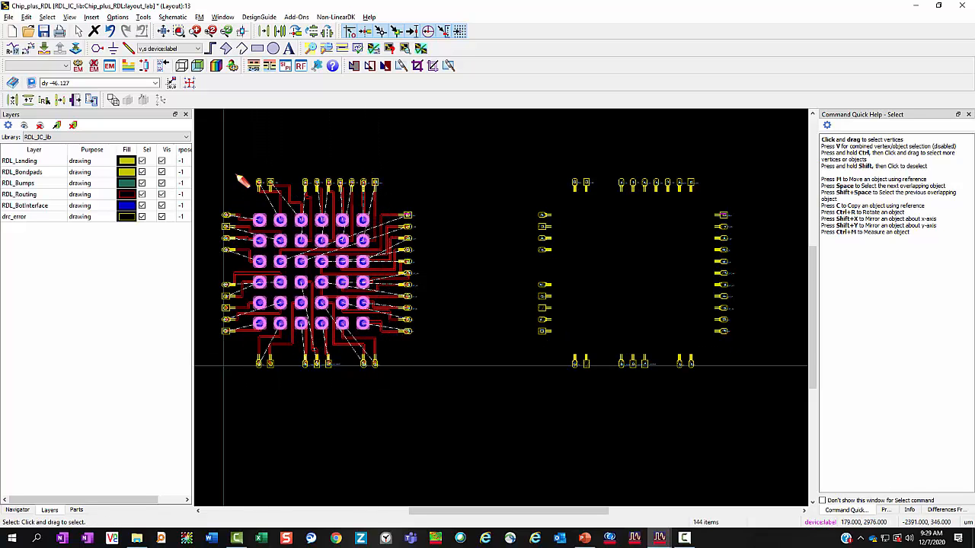
pyautogui.keyDown('ctrl'); pyautogui.moveTo(235, 171); pyautogui.dragTo(391, 195); pyautogui.keyUp('ctrl')
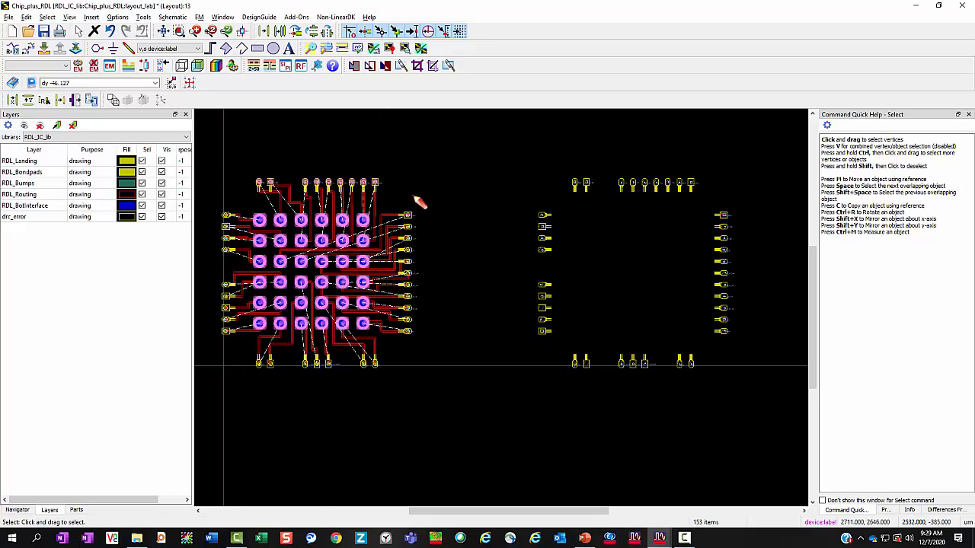
pyautogui.moveTo(454, 200)
pyautogui.keyDown('ctrl'); pyautogui.mouseDown()
pyautogui.moveTo(386, 359)
pyautogui.moveTo(238, 389)
pyautogui.mouseUp(); pyautogui.keyUp('ctrl')
pyautogui.keyDown('ctrl'); pyautogui.moveTo(207, 190); pyautogui.dragTo(234, 352); pyautogui.keyUp('ctrl')
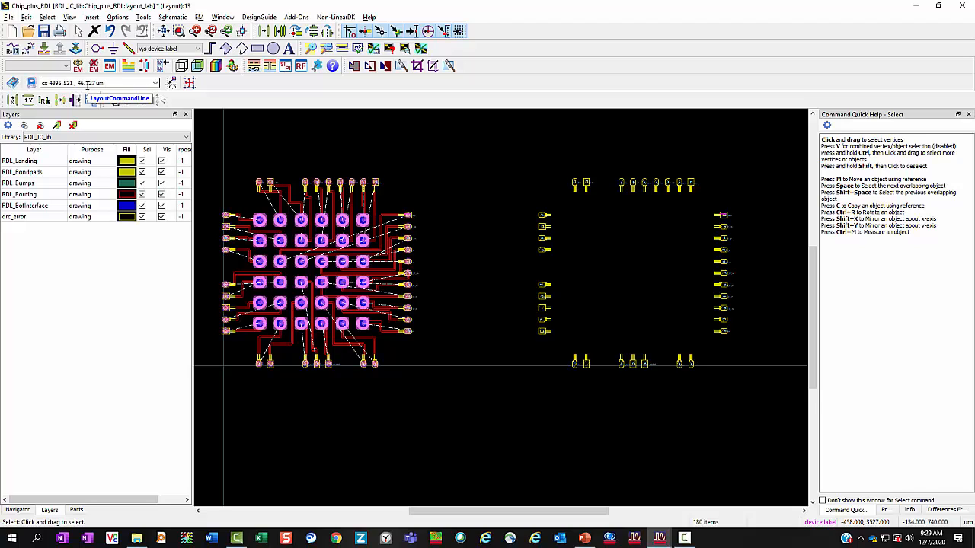
pyautogui.click(112, 83)
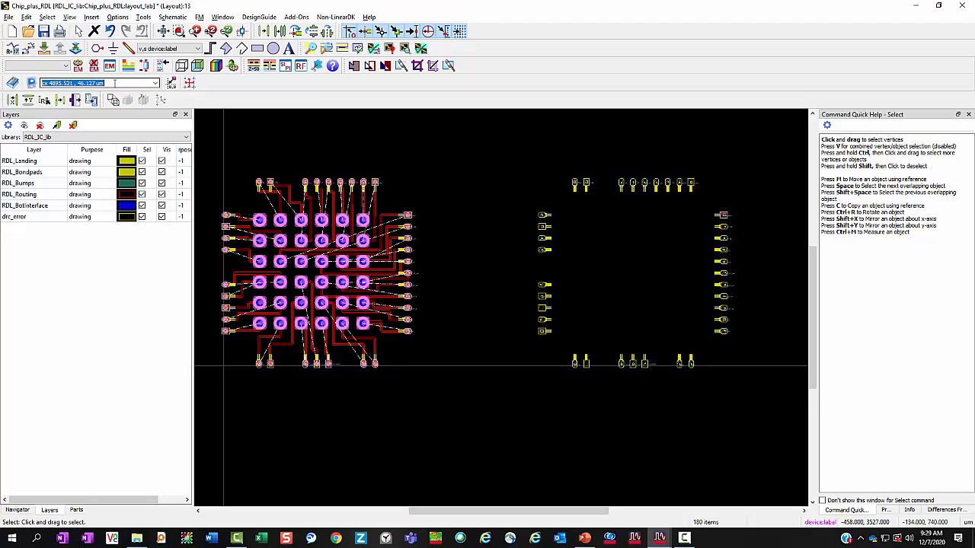
pyautogui.click(115, 83)
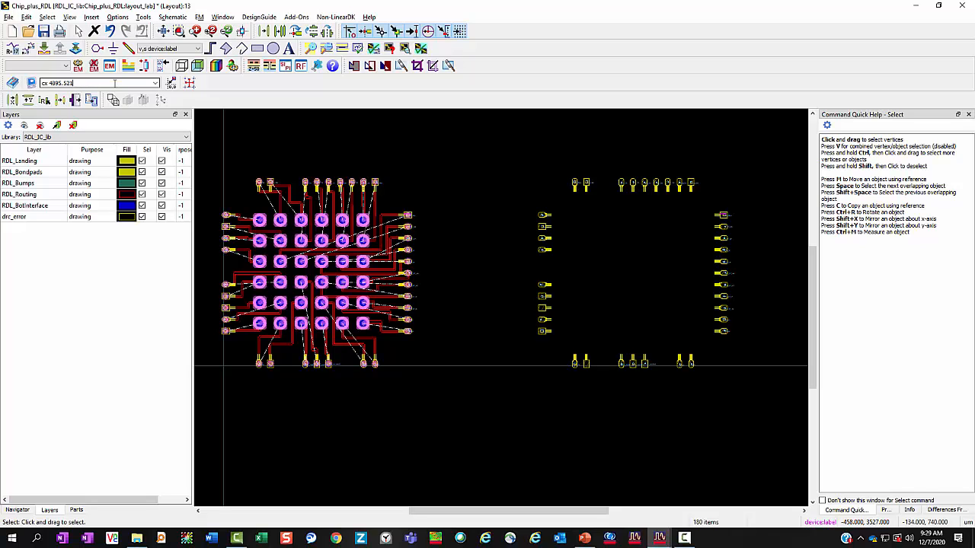
pyautogui.press('Return')
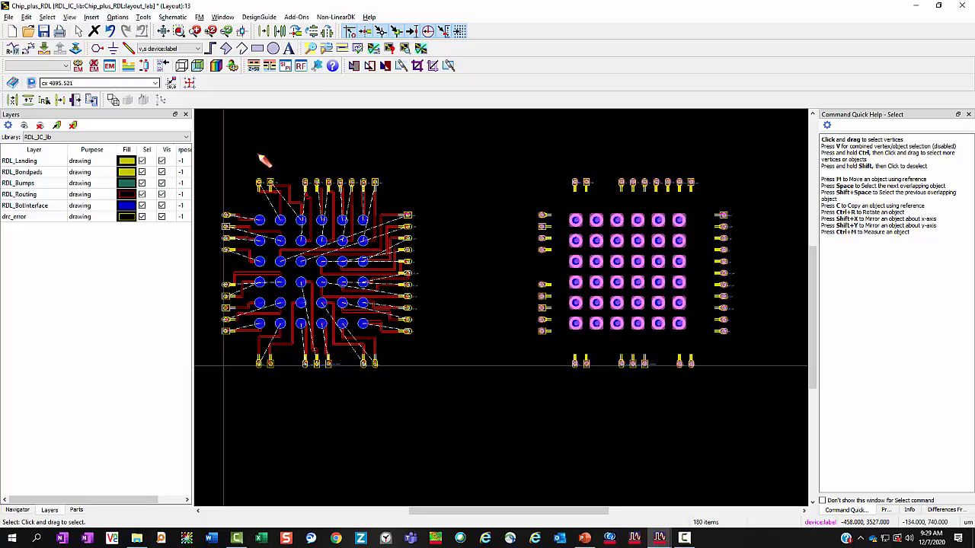
pyautogui.click(507, 298)
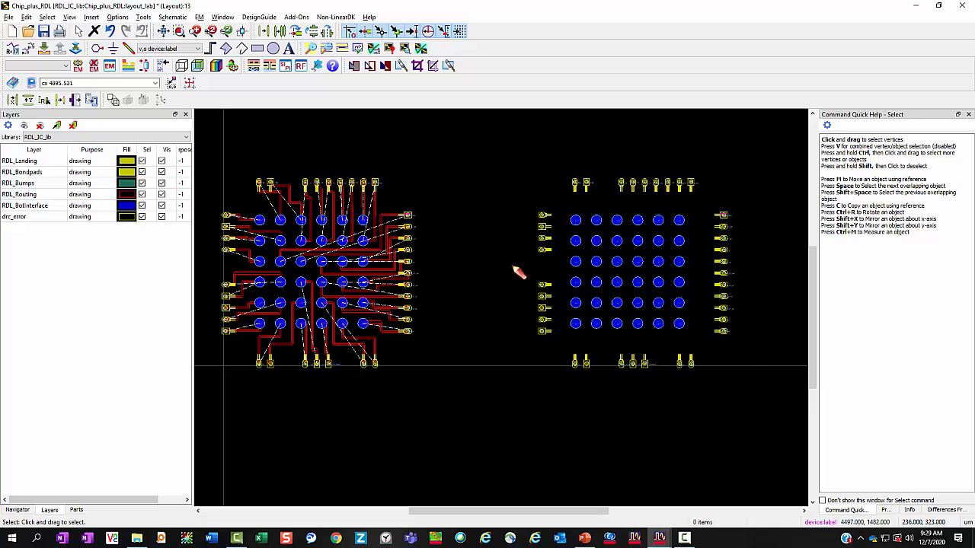
pyautogui.scroll(1, 511, 266)
pyautogui.moveTo(464, 280); pyautogui.dragTo(442, 342, button='right')
pyautogui.moveTo(399, 222); pyautogui.dragTo(415, 290, button='right')
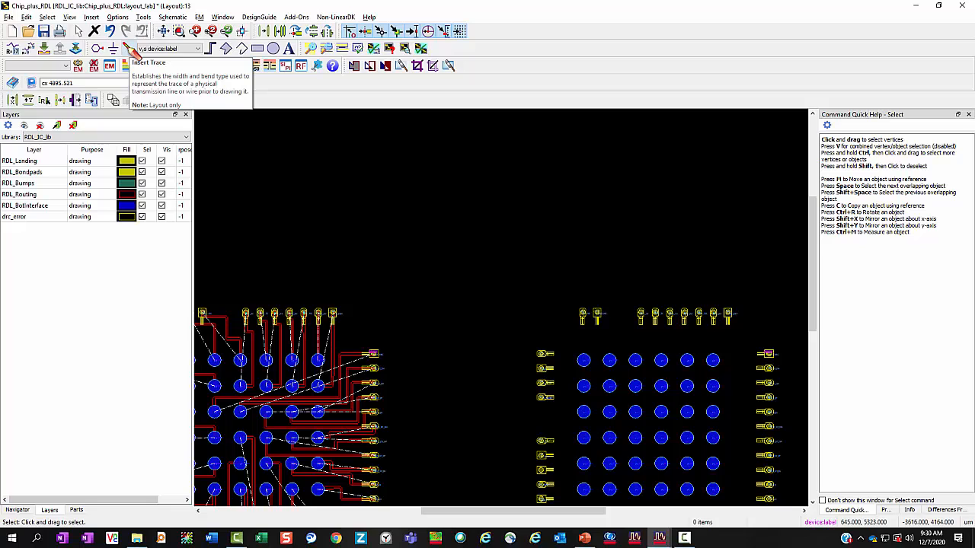
pyautogui.click(91, 17)
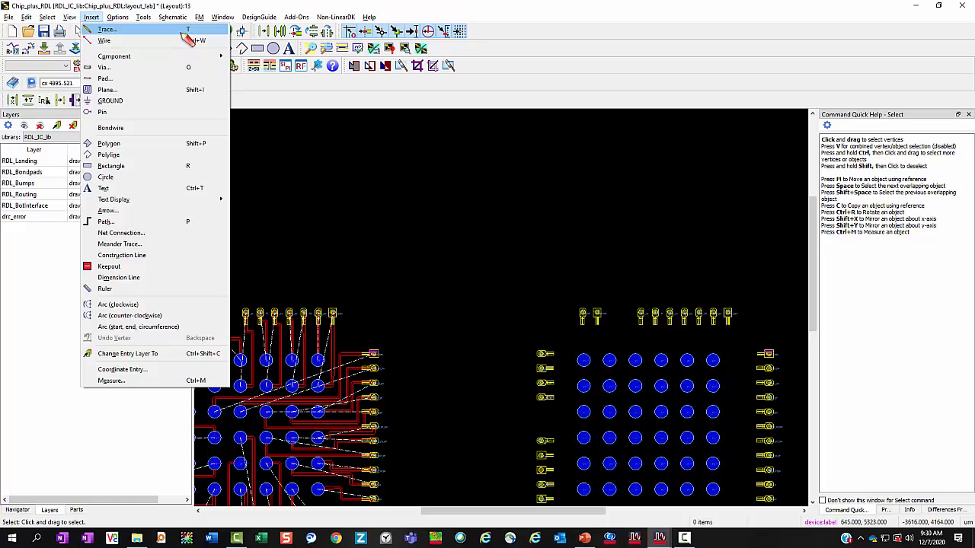
pyautogui.click(323, 203)
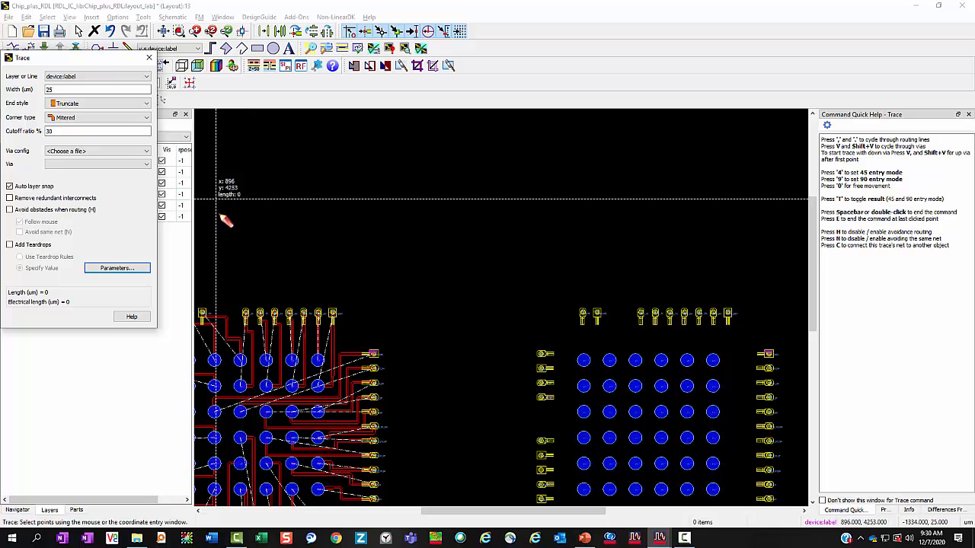
pyautogui.click(147, 77)
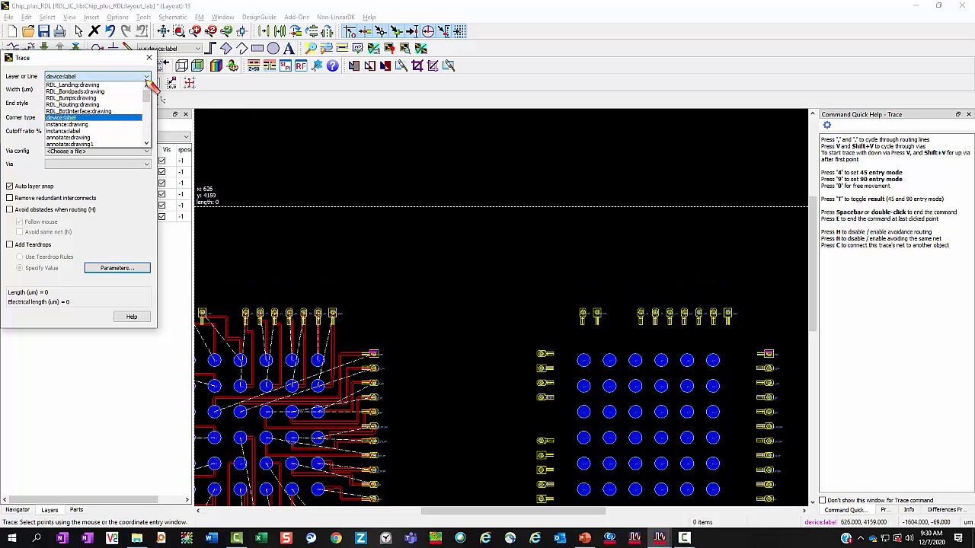
pyautogui.click(148, 76)
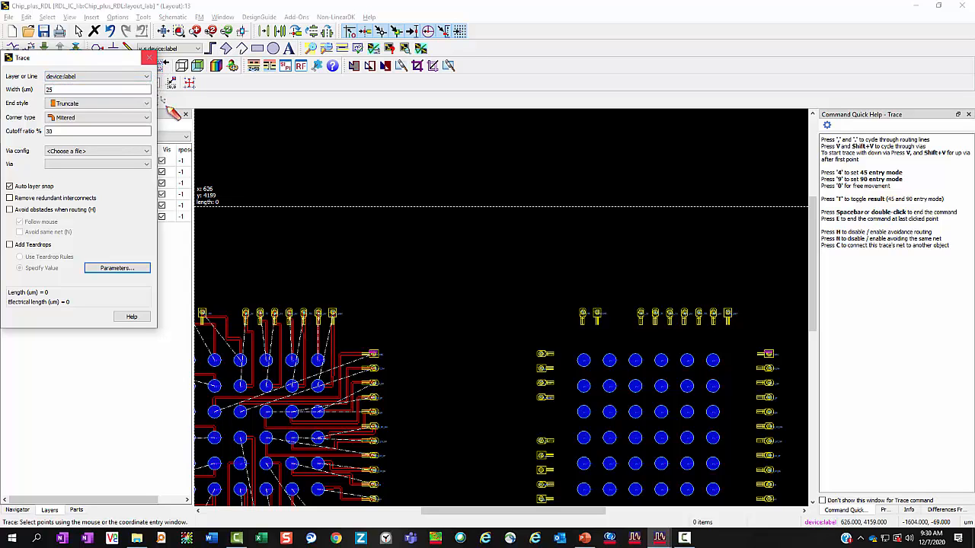
pyautogui.press('Escape')
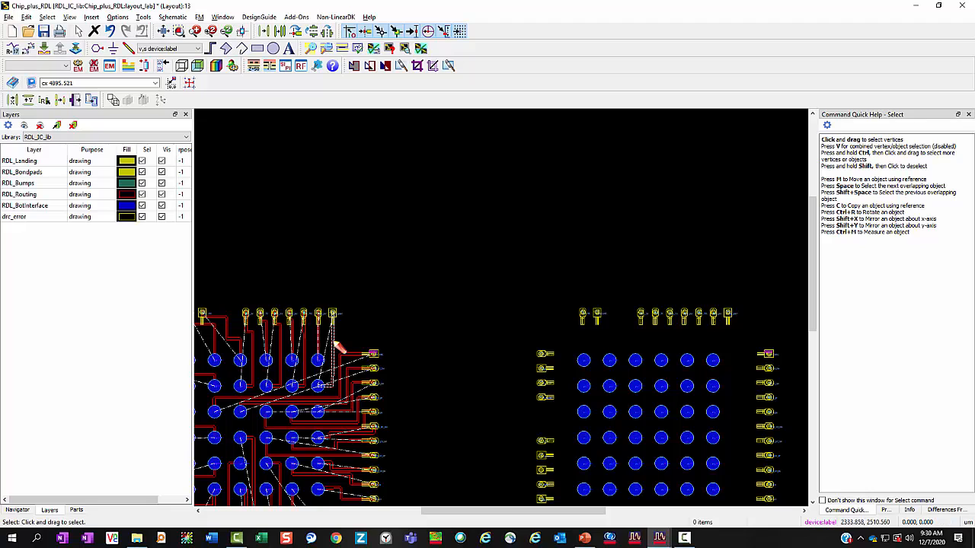
# Inspect the layer and width properties of the routed chip's trace that runs from its rightmost top pad.
pyautogui.click(333, 344)
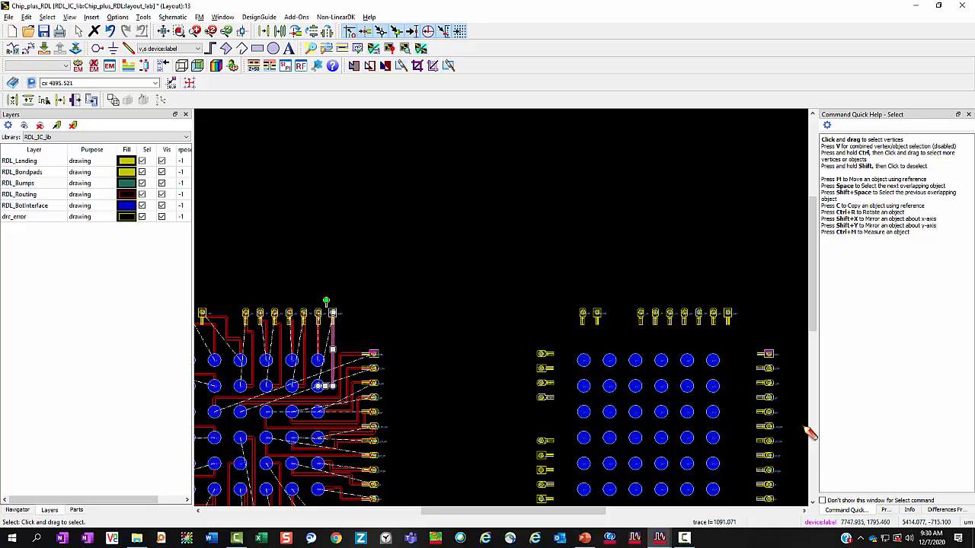
pyautogui.click(885, 509)
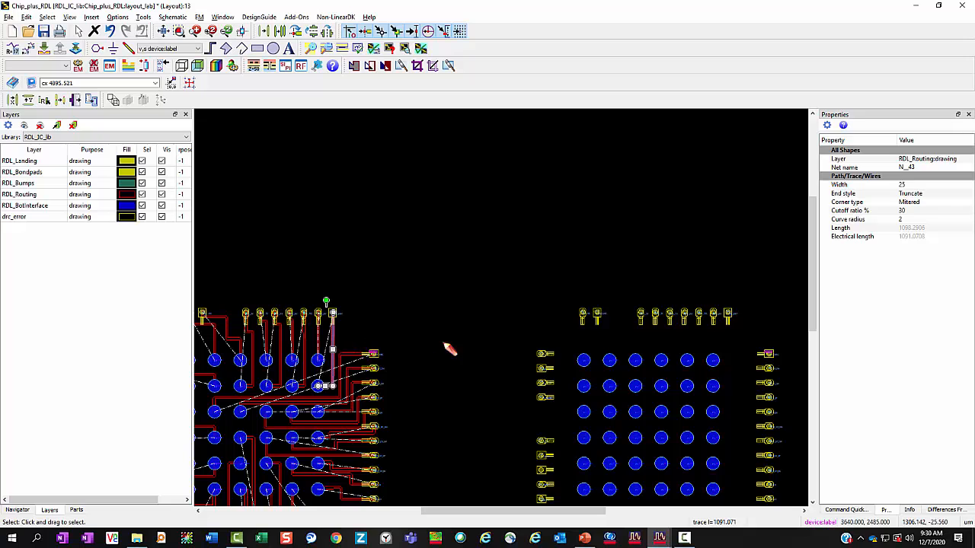
pyautogui.click(362, 279)
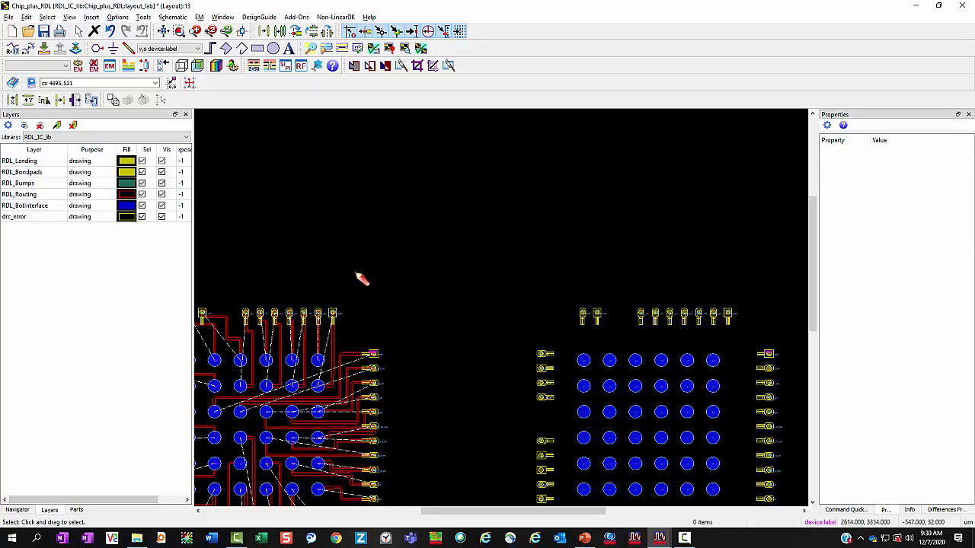
# Start a new trace and set its layer to RDL_Routing:drawing.
pyautogui.click(128, 48)
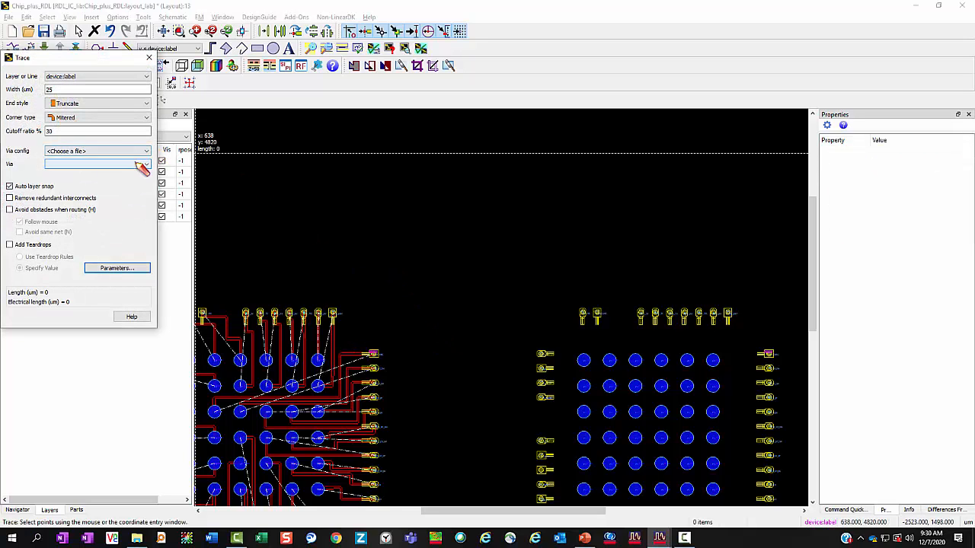
pyautogui.moveTo(118, 60); pyautogui.dragTo(190, 99)
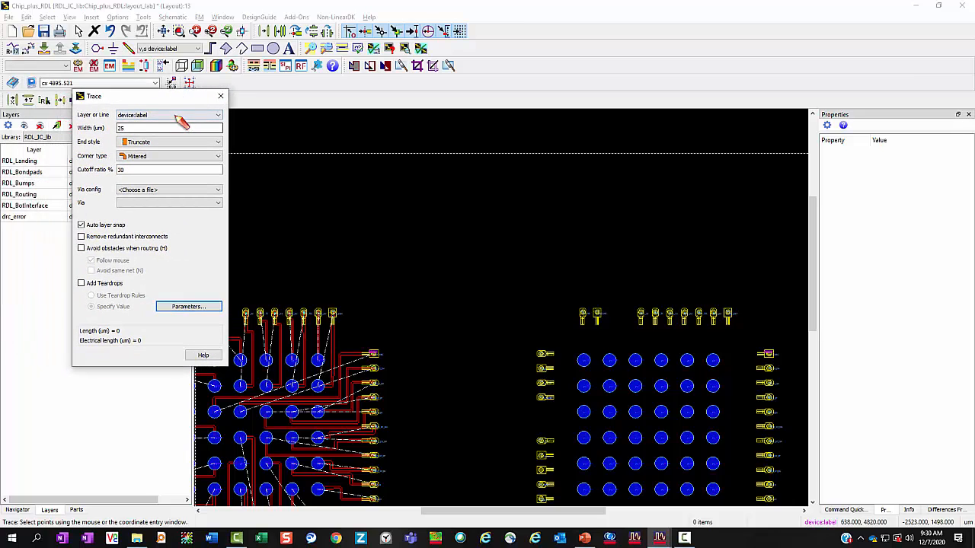
pyautogui.click(176, 115)
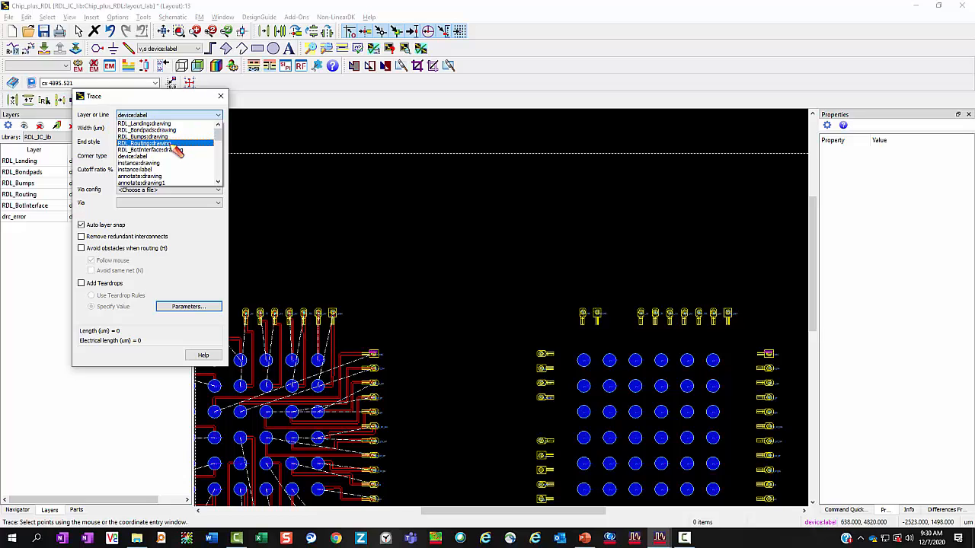
pyautogui.click(174, 143)
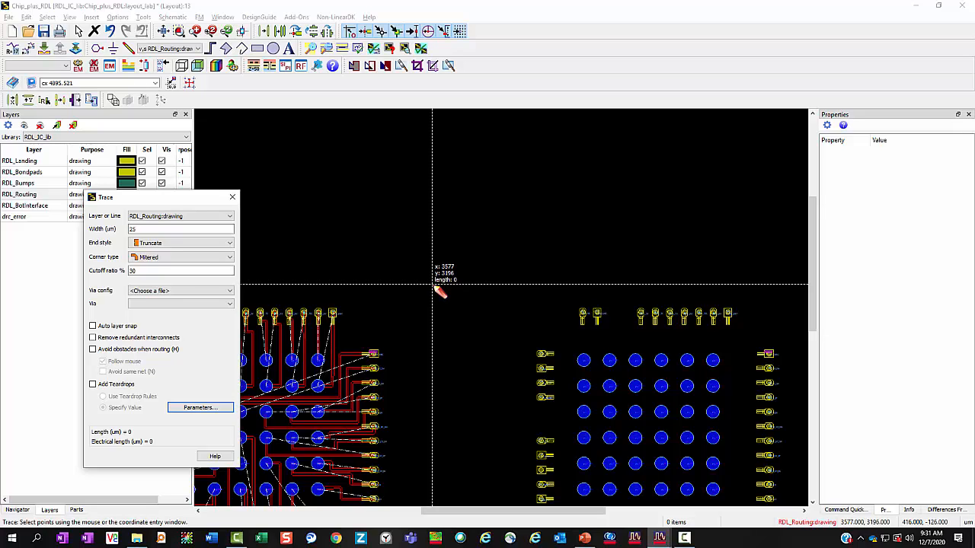
# Draw a practice trace about 9678 um long above the chips, combining right-angle, 45-degree and free-angle segments.
pyautogui.click(436, 288)
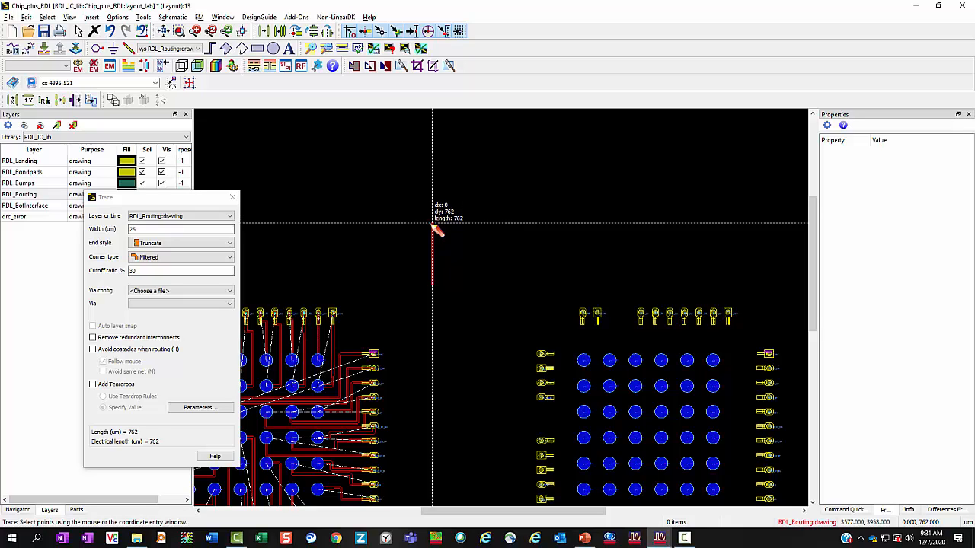
pyautogui.click(488, 230)
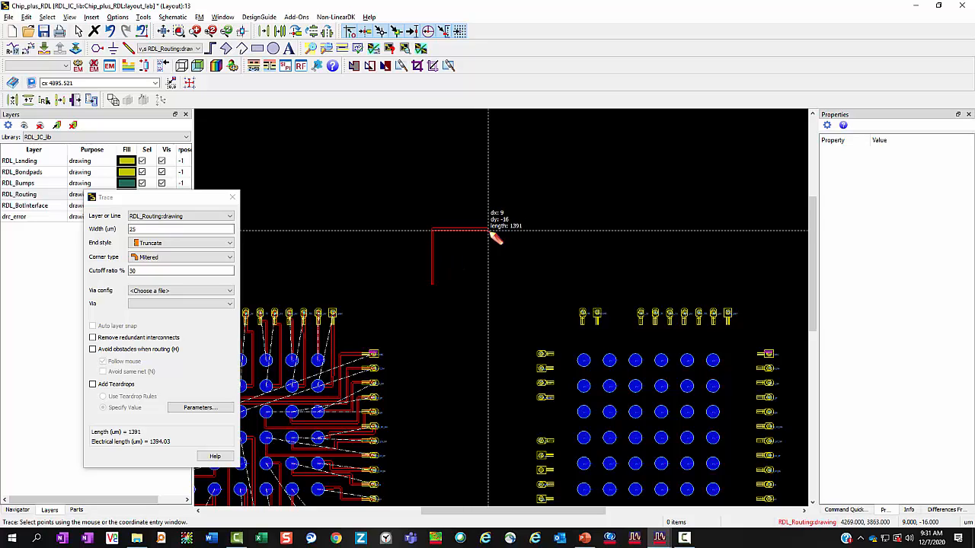
pyautogui.click(545, 185)
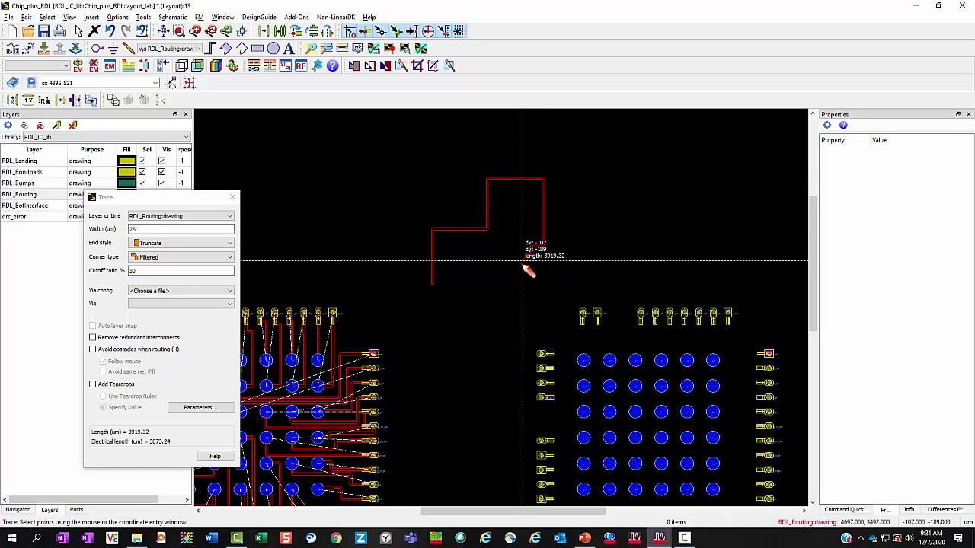
pyautogui.click(481, 313)
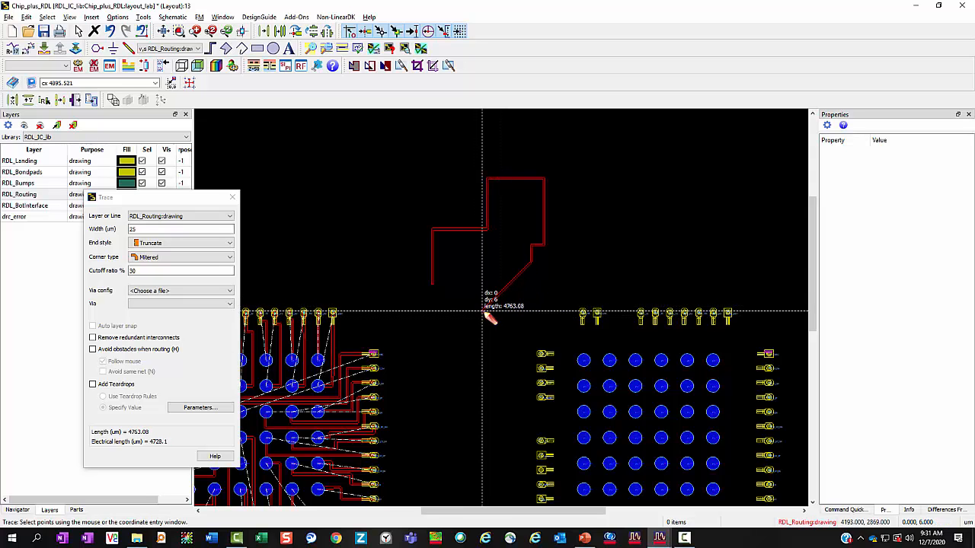
pyautogui.click(520, 343)
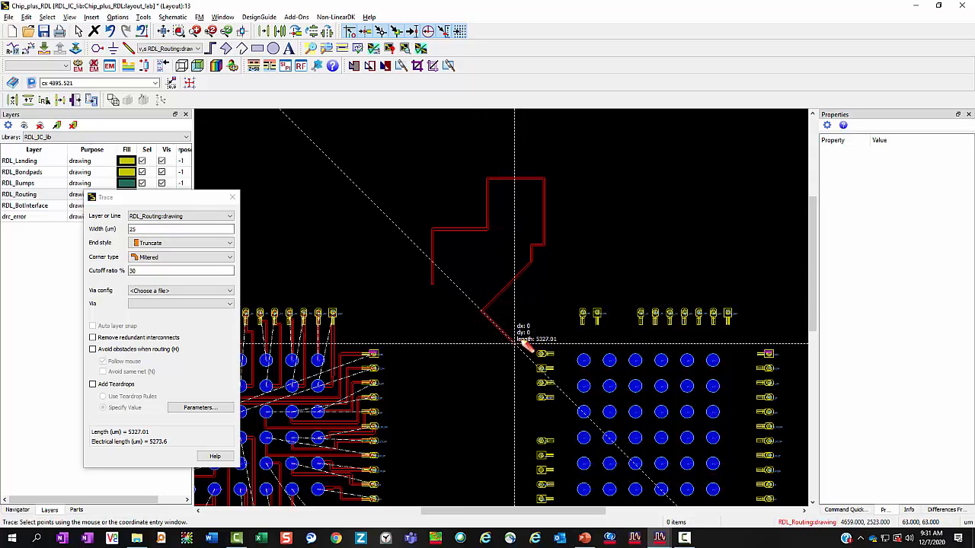
pyautogui.click(598, 222)
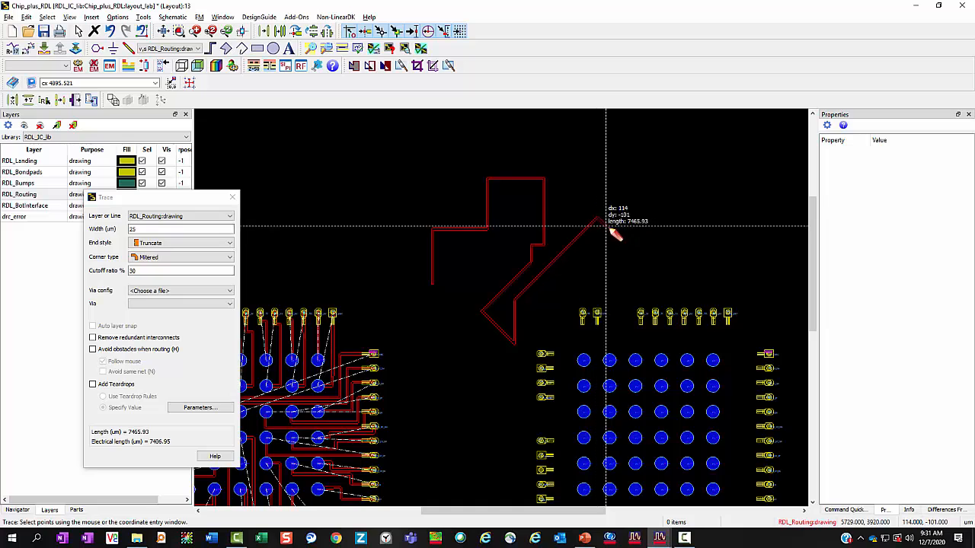
pyautogui.click(661, 225)
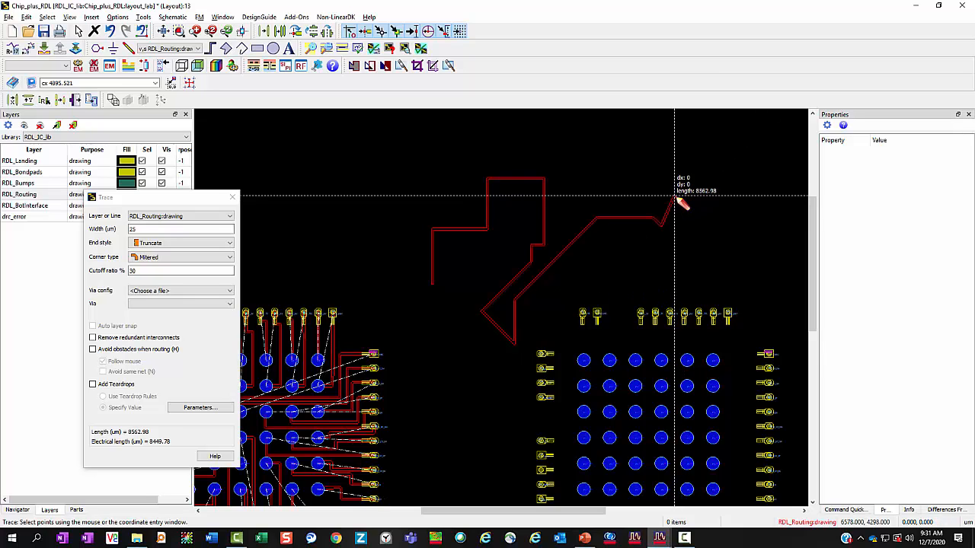
pyautogui.click(696, 218)
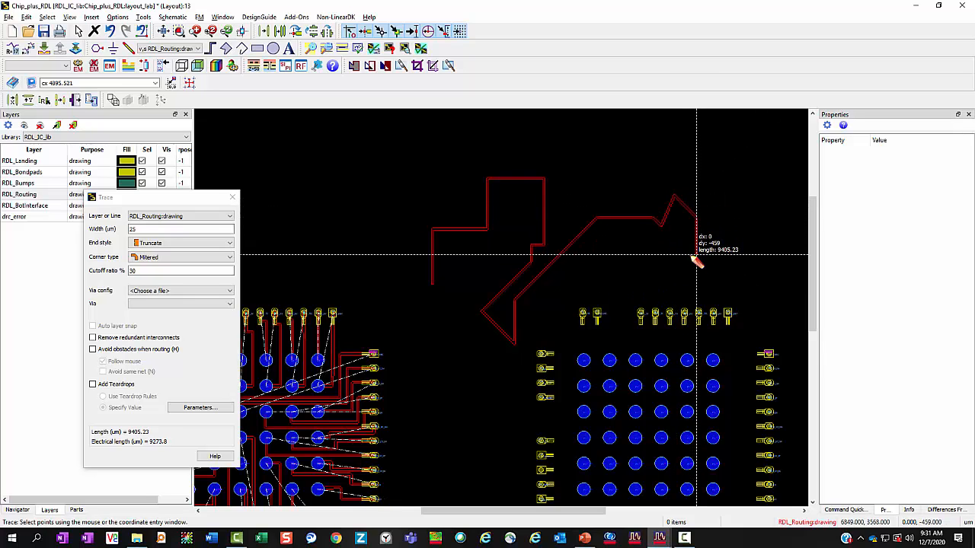
pyautogui.scroll(3, 555, 298)
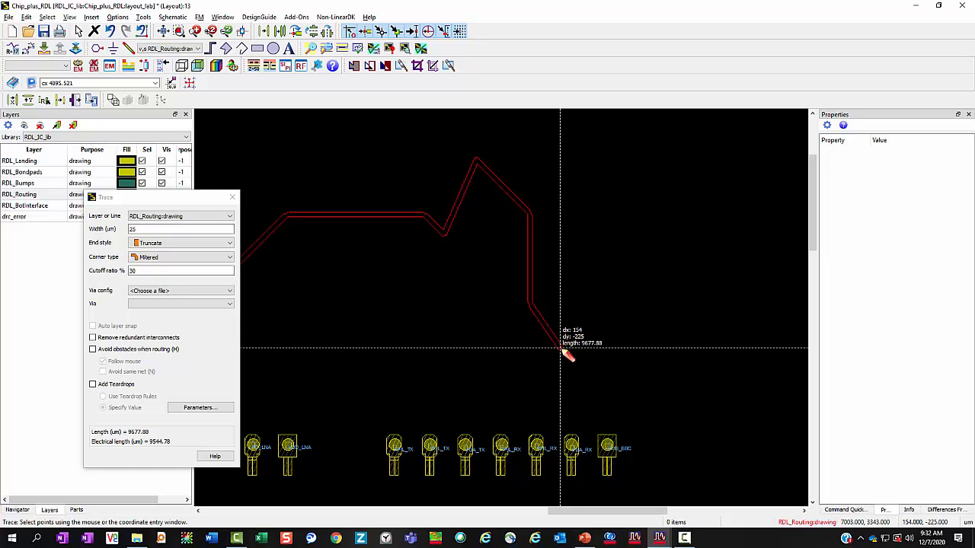
pyautogui.doubleClick(561, 348)
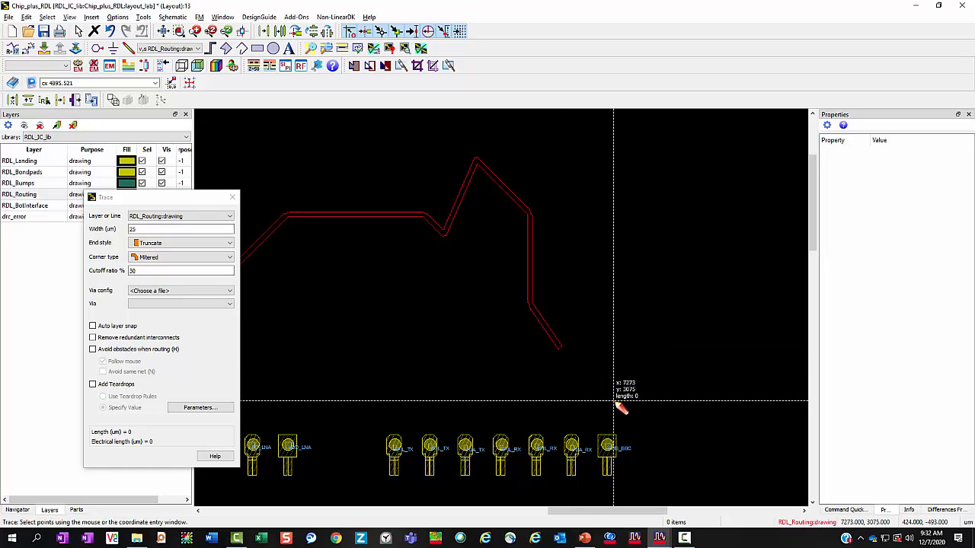
pyautogui.press('Escape')
# Delete the practice trace drawn above the chips.
pyautogui.scroll(-4, 615, 399)
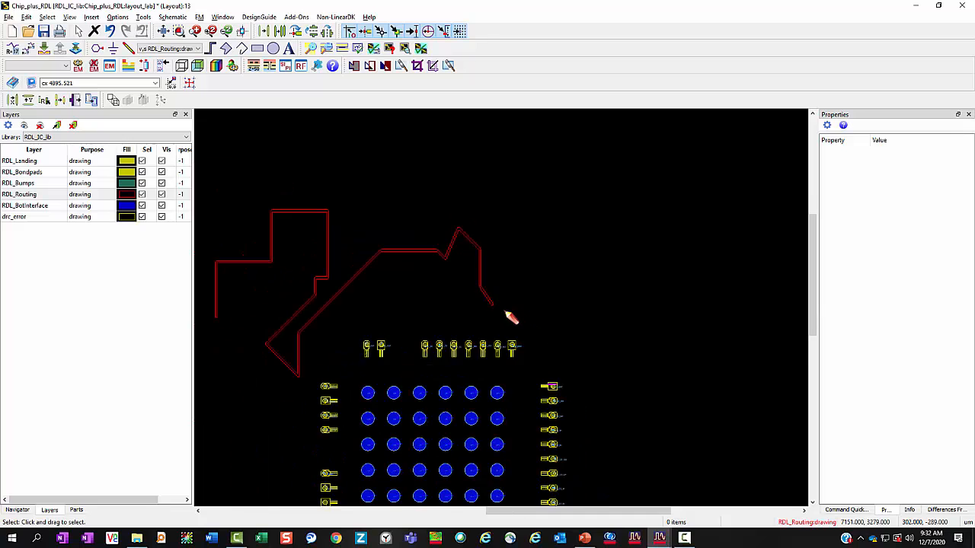
pyautogui.moveTo(391, 314); pyautogui.dragTo(422, 279, button='right')
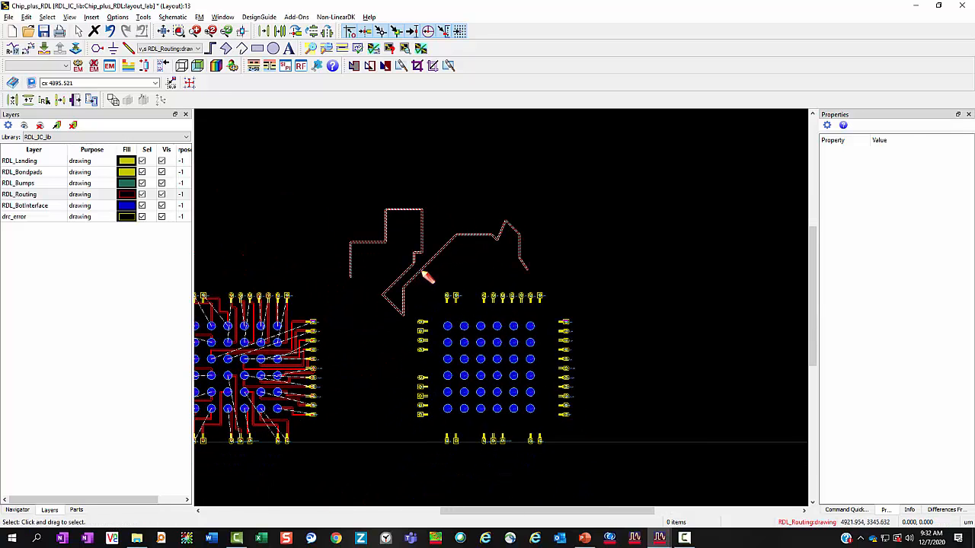
pyautogui.click(424, 276)
pyautogui.press('Delete')
# Route an RDL_Routing trace from the copied array's top-left bump to the uppermost pad on the padring's left side.
pyautogui.scroll(2, 447, 348)
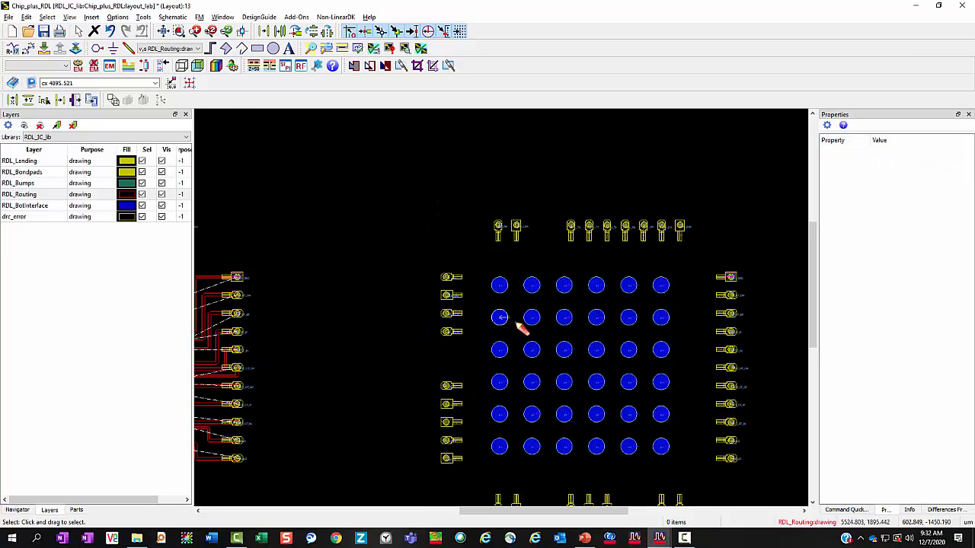
pyautogui.scroll(-1, 627, 343)
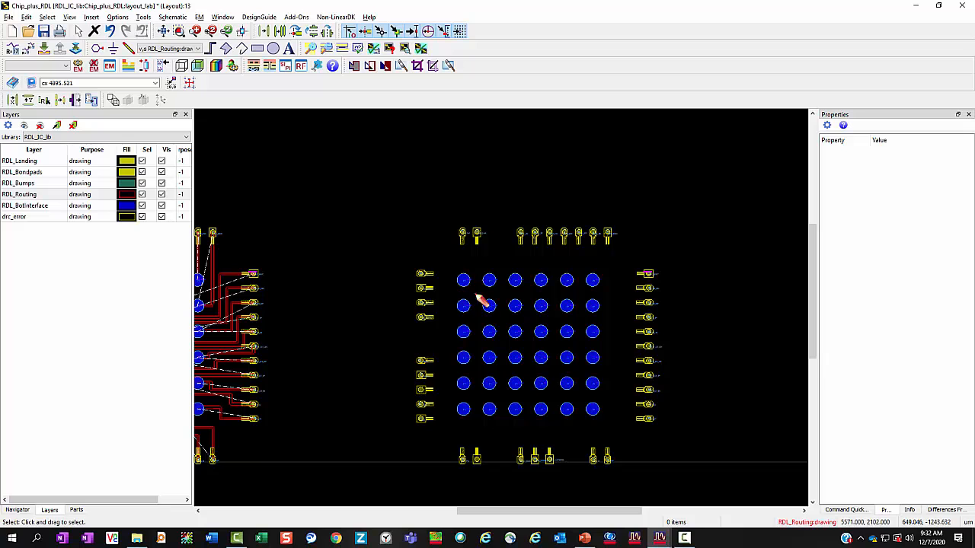
pyautogui.moveTo(332, 291); pyautogui.dragTo(413, 295, button='middle')
pyautogui.scroll(-1, 492, 300)
pyautogui.scroll(2, 528, 279)
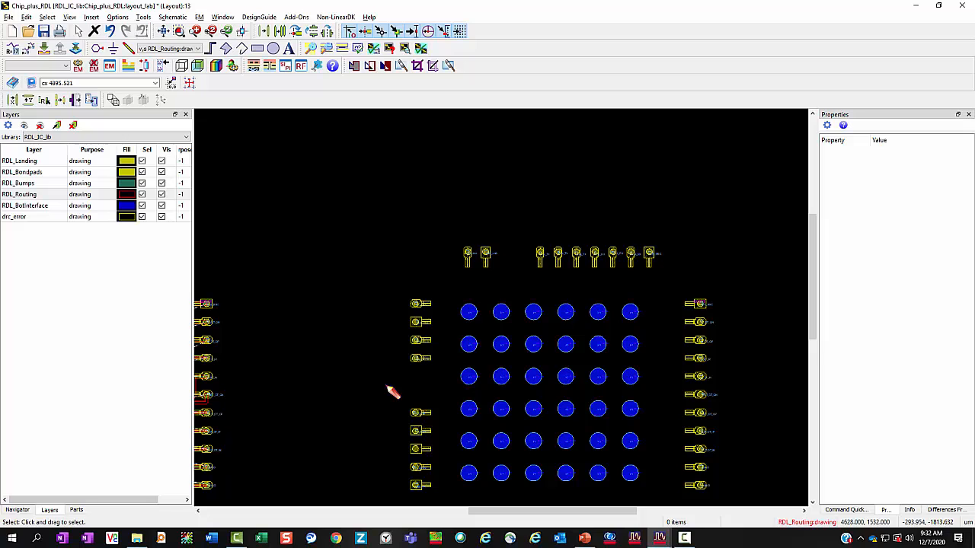
pyautogui.click(469, 312)
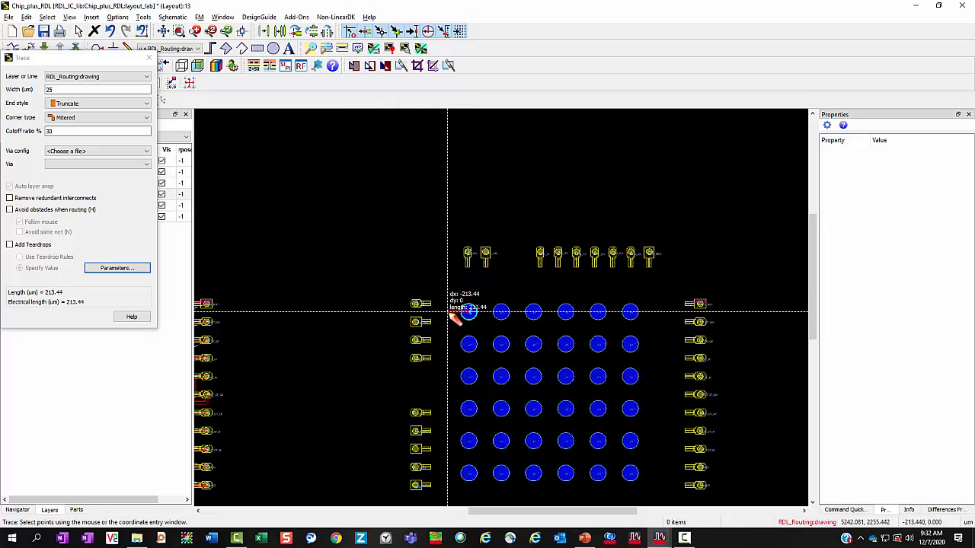
pyautogui.scroll(5, 455, 317)
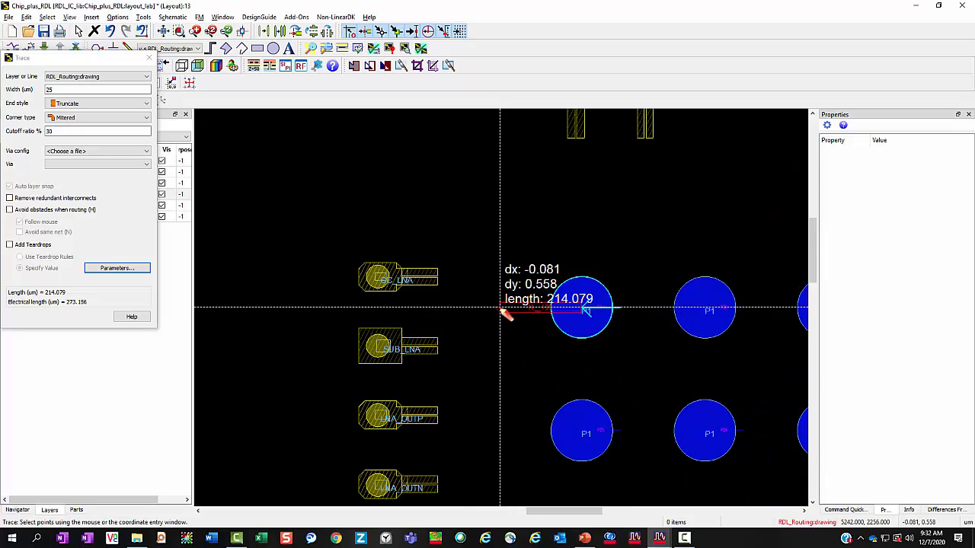
pyautogui.click(501, 281)
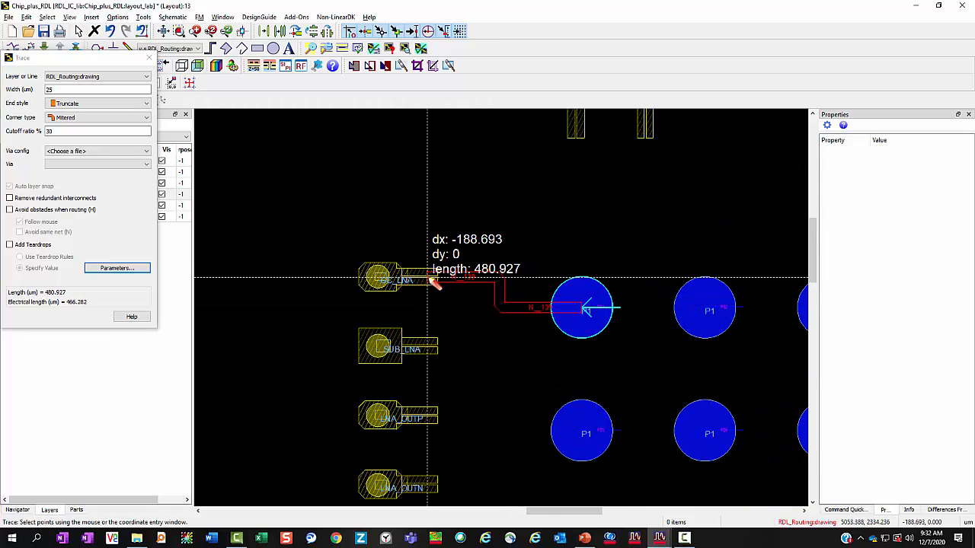
pyautogui.doubleClick(434, 283)
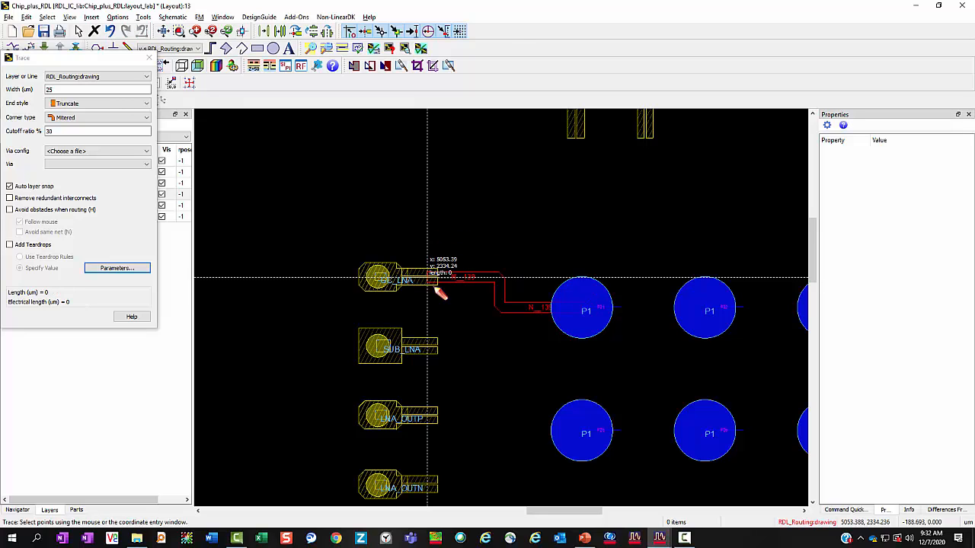
# Route an RDL_Routing trace from the first bump in the second row to the LNA_OUTP pad on the padring's left side.
pyautogui.click(584, 434)
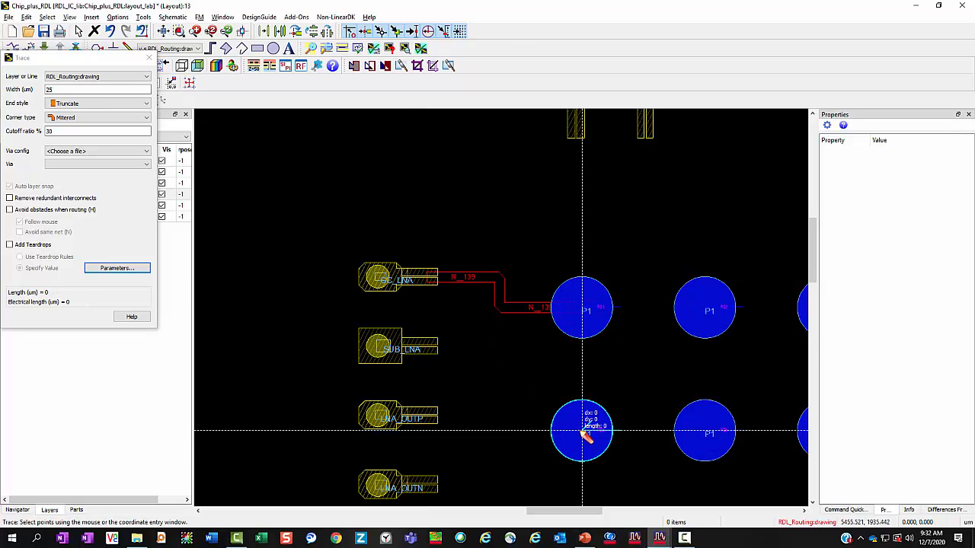
pyautogui.click(495, 431)
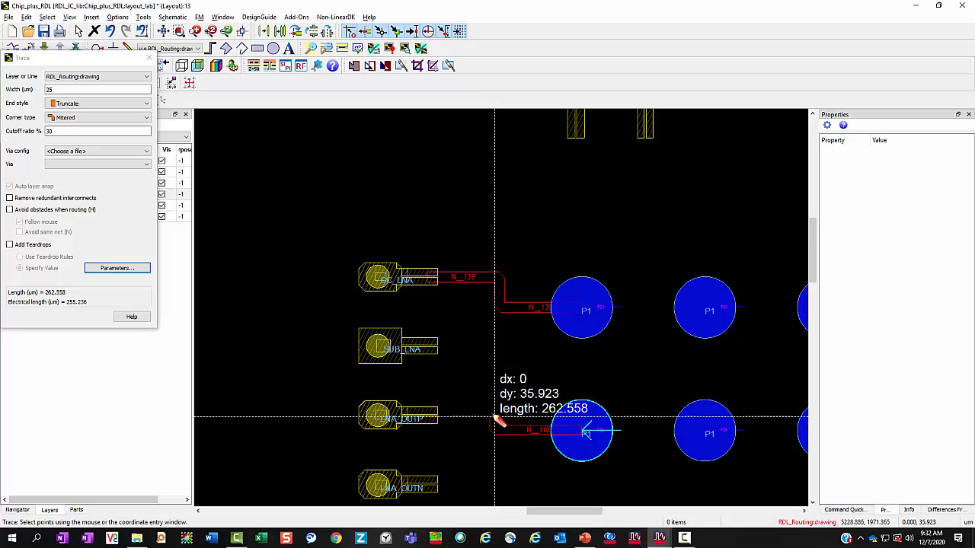
pyautogui.click(495, 418)
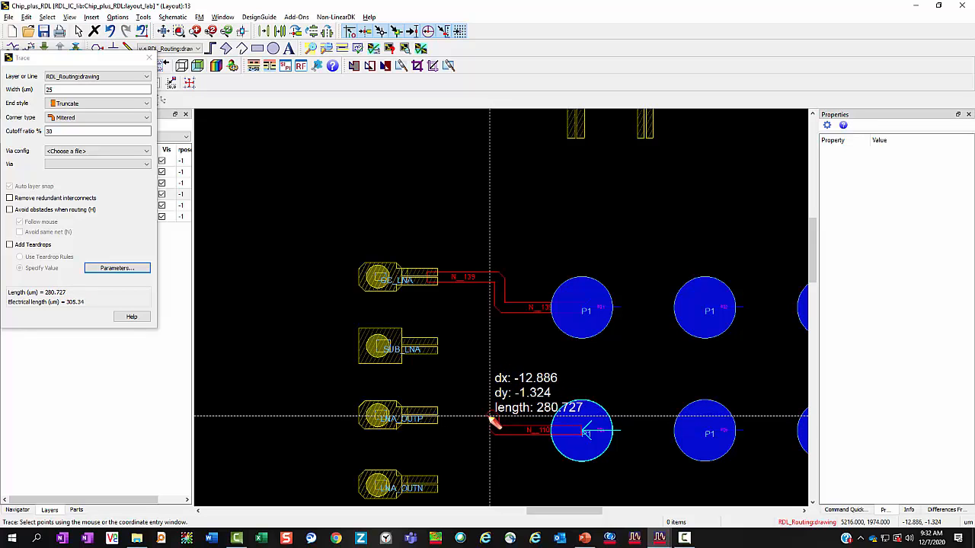
pyautogui.doubleClick(434, 421)
# Route a trace from the second bump in the second row, around the first-row bump, to the second pad on the padring's top side.
pyautogui.scroll(-3, 622, 404)
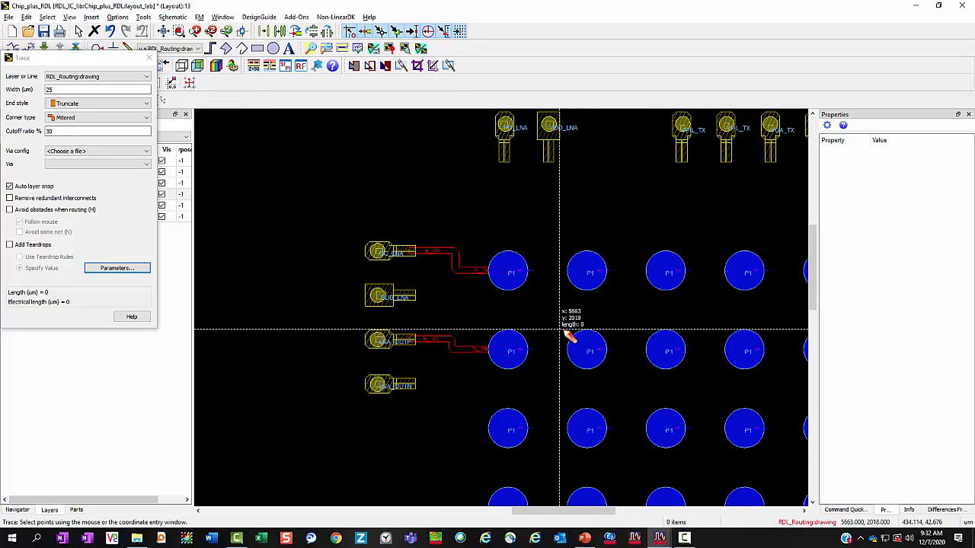
pyautogui.click(591, 353)
pyautogui.click(629, 351)
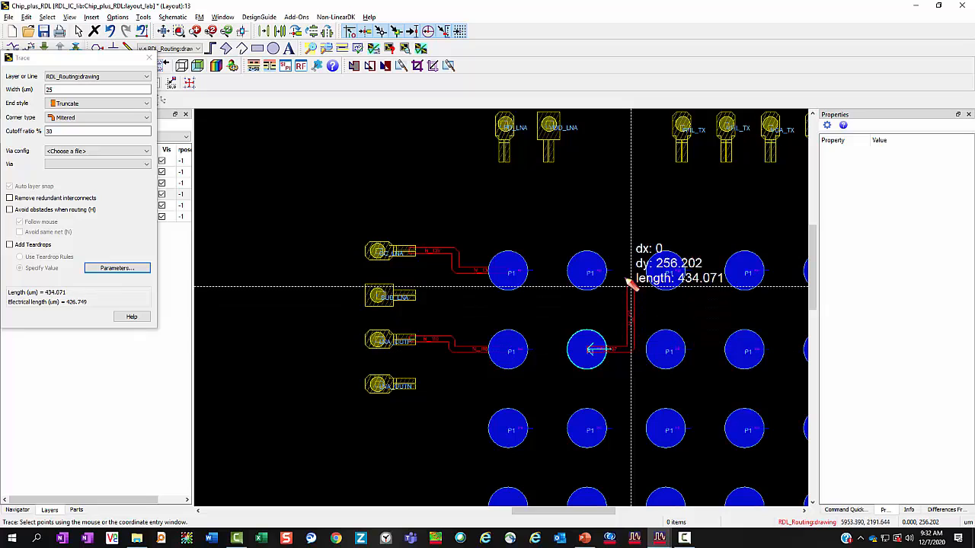
pyautogui.click(616, 206)
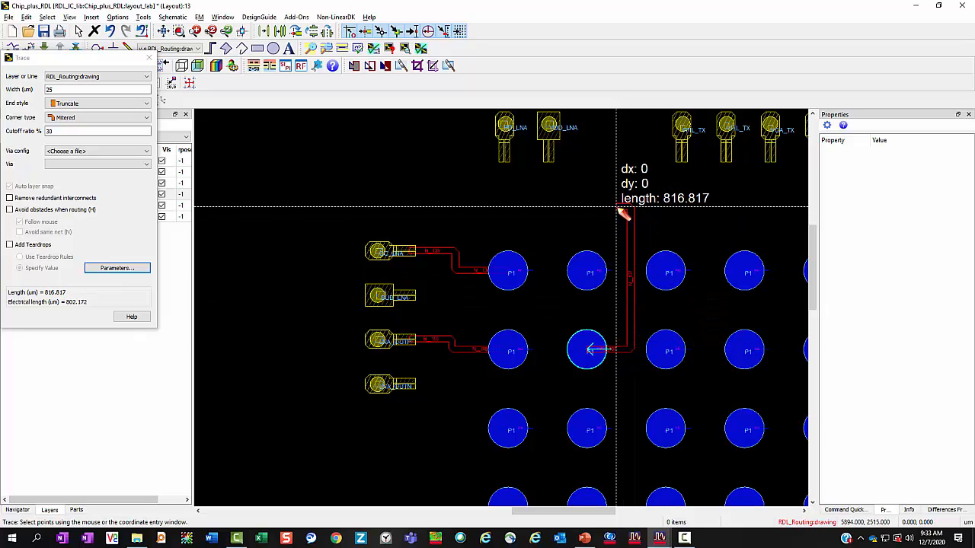
pyautogui.click(551, 206)
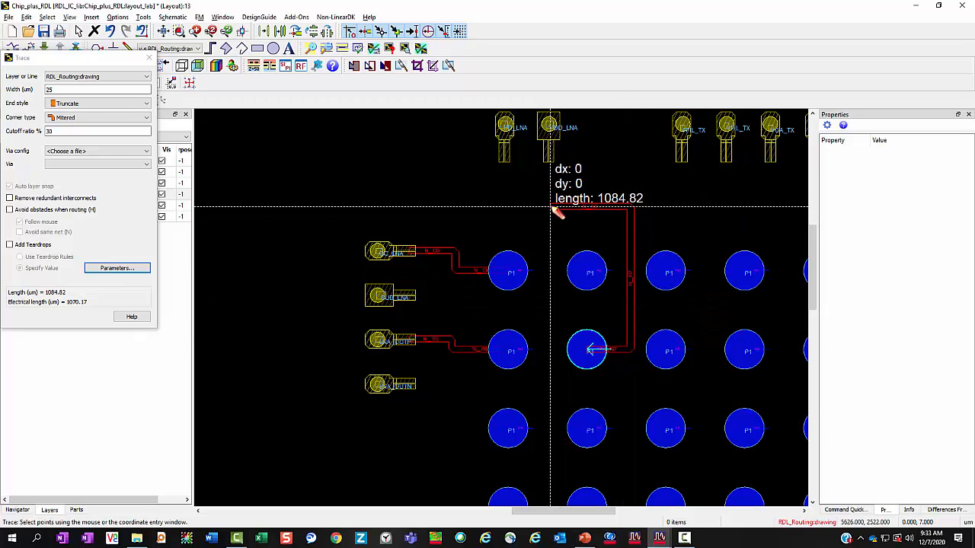
pyautogui.click(549, 164)
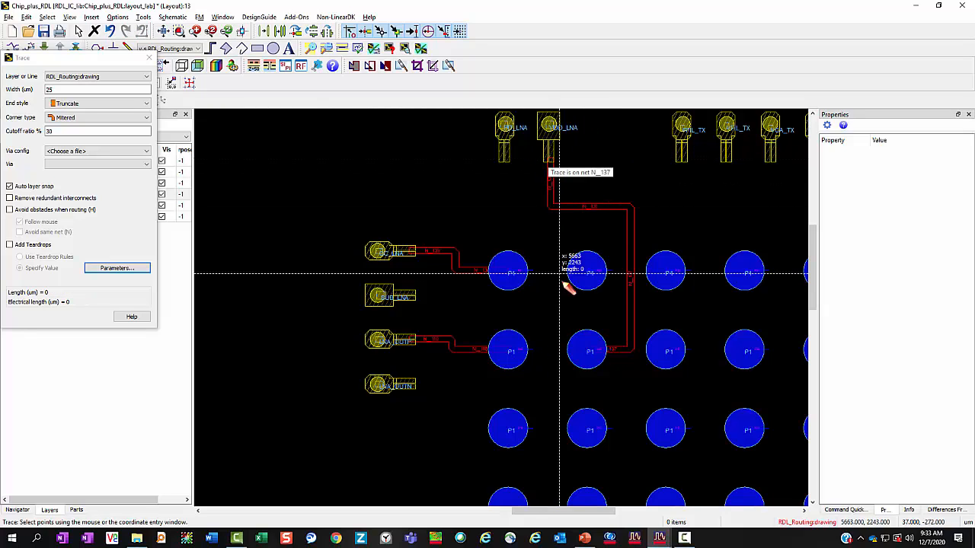
# Route a trace from the second bump in the first row to the leftmost pad on the padring's top side, and end tracing.
pyautogui.click(577, 236)
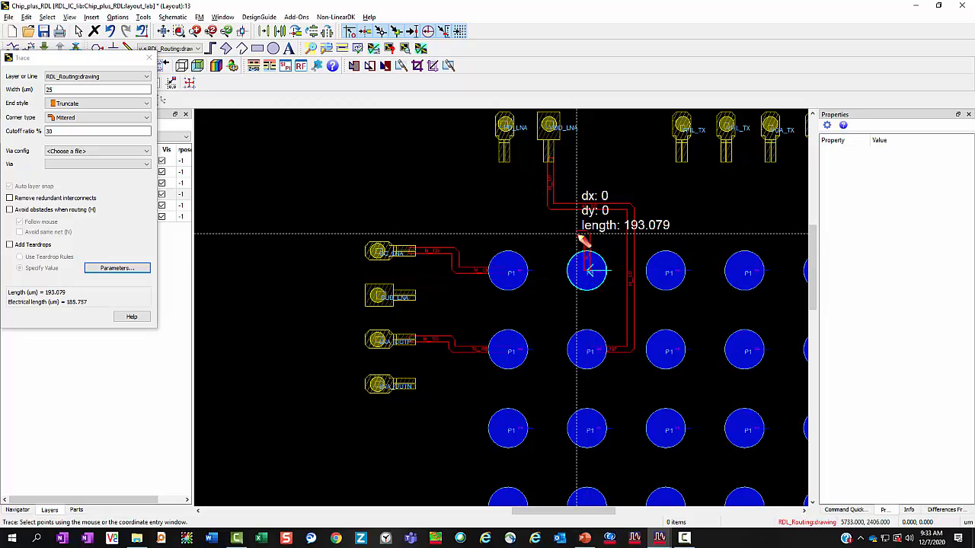
pyautogui.click(505, 227)
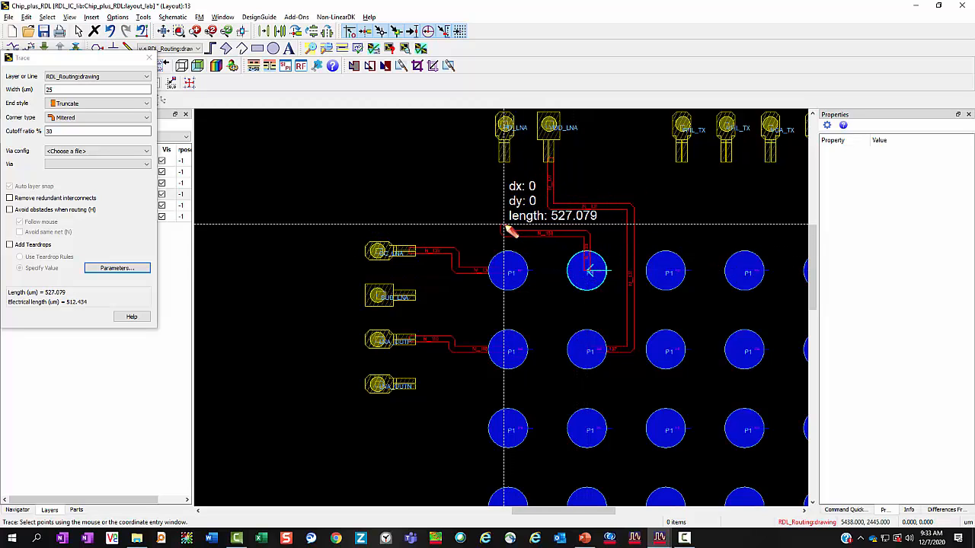
pyautogui.doubleClick(504, 158)
pyautogui.press('Escape')
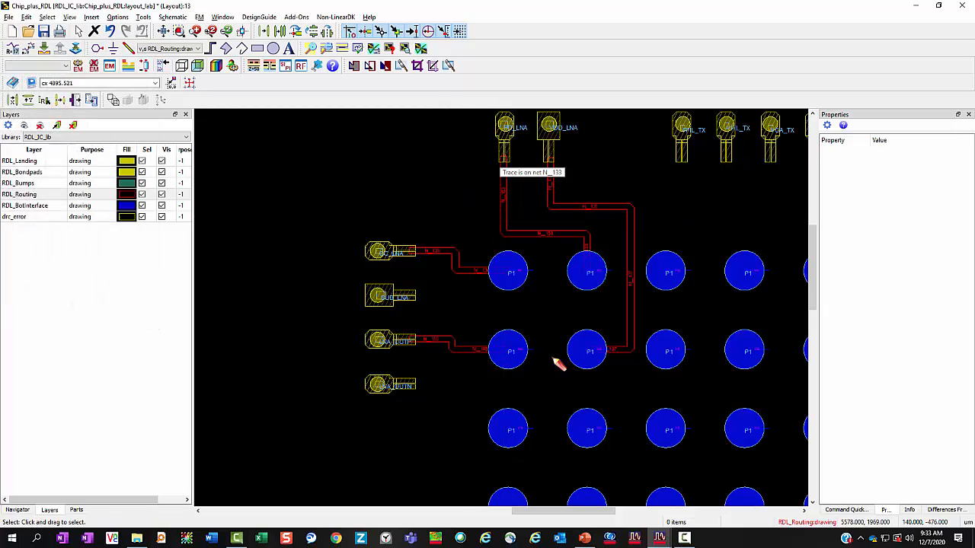
pyautogui.hotkey('alt', 'Tab')
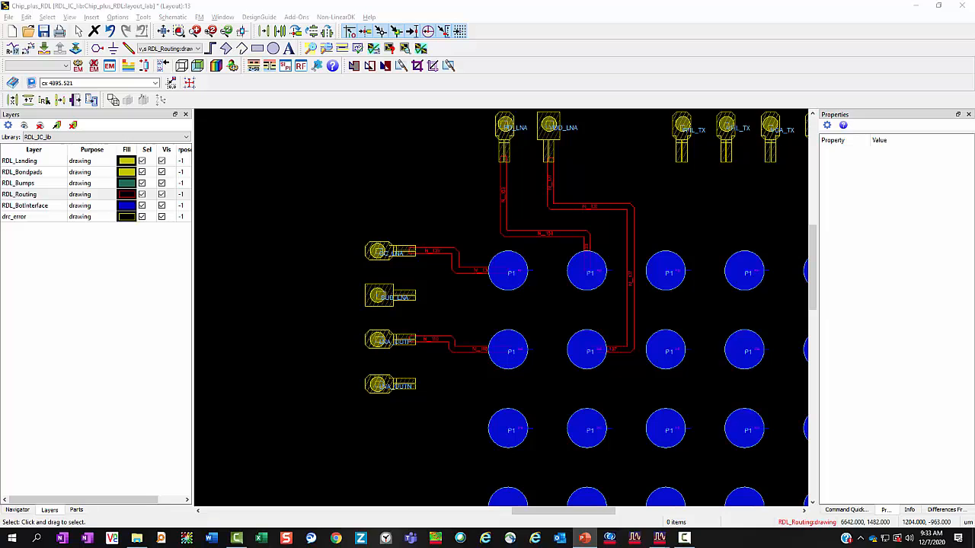
pyautogui.click(417, 217)
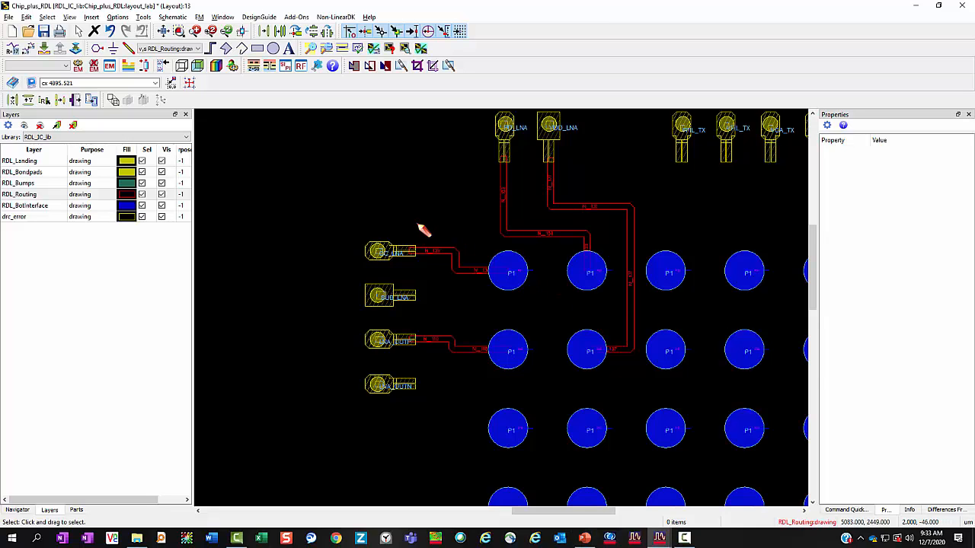
# Delete the original, fully routed bump array with its padring and traces, keeping the copied layout.
pyautogui.press('f')
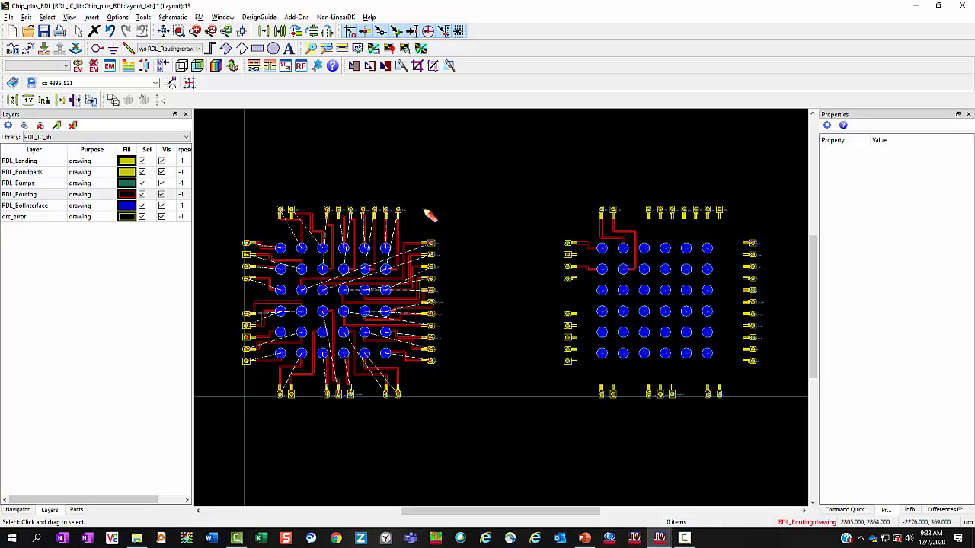
pyautogui.moveTo(486, 185); pyautogui.dragTo(229, 416)
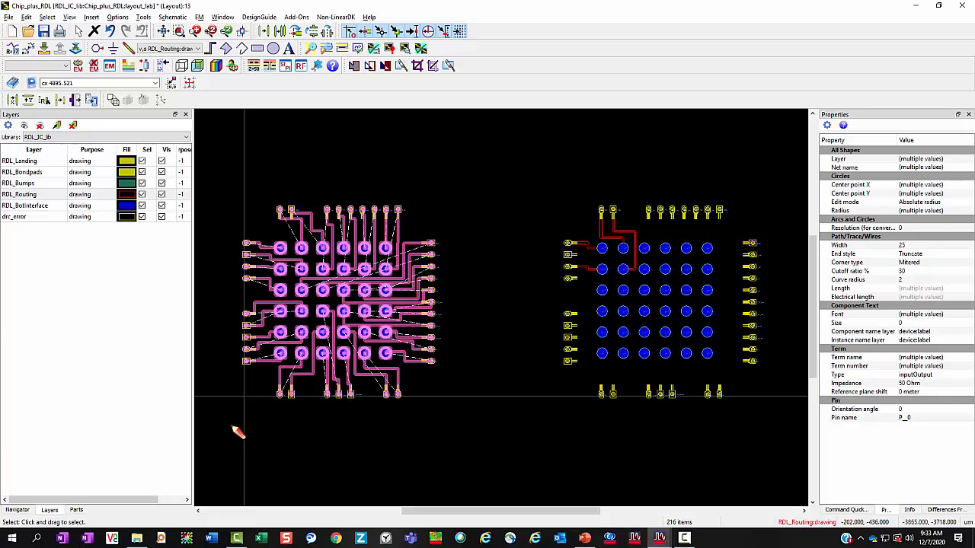
pyautogui.press('Delete')
pyautogui.moveTo(470, 161); pyautogui.dragTo(221, 442)
pyautogui.press('Delete')
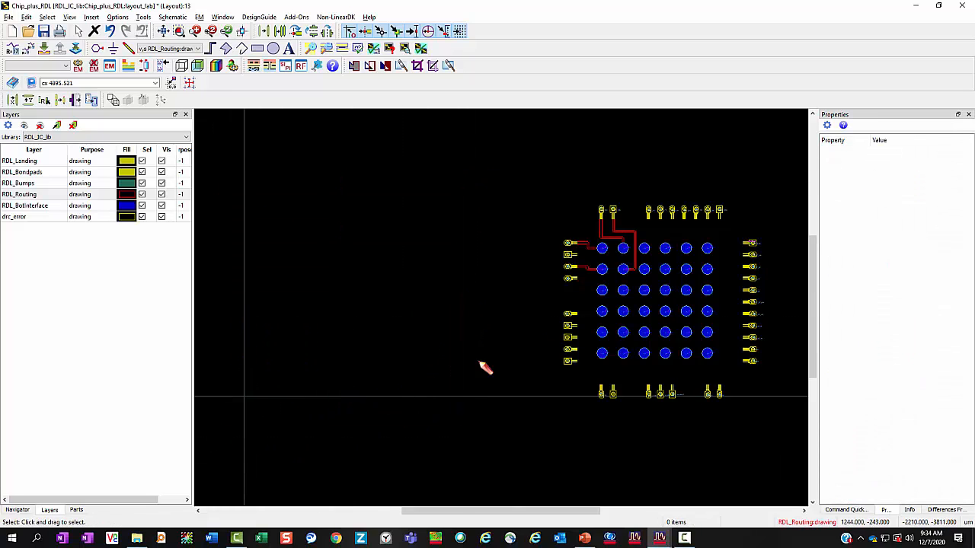
# Move the entire remaining layout, including its padring, bumps and traces, by dx -4895.521 to the deleted original's location.
pyautogui.moveTo(523, 161); pyautogui.dragTo(789, 482)
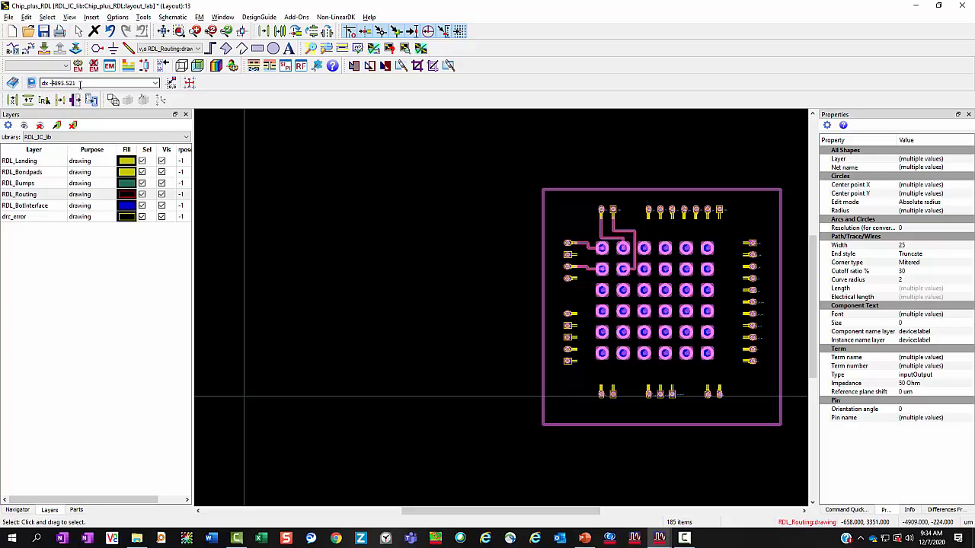
pyautogui.press('Return')
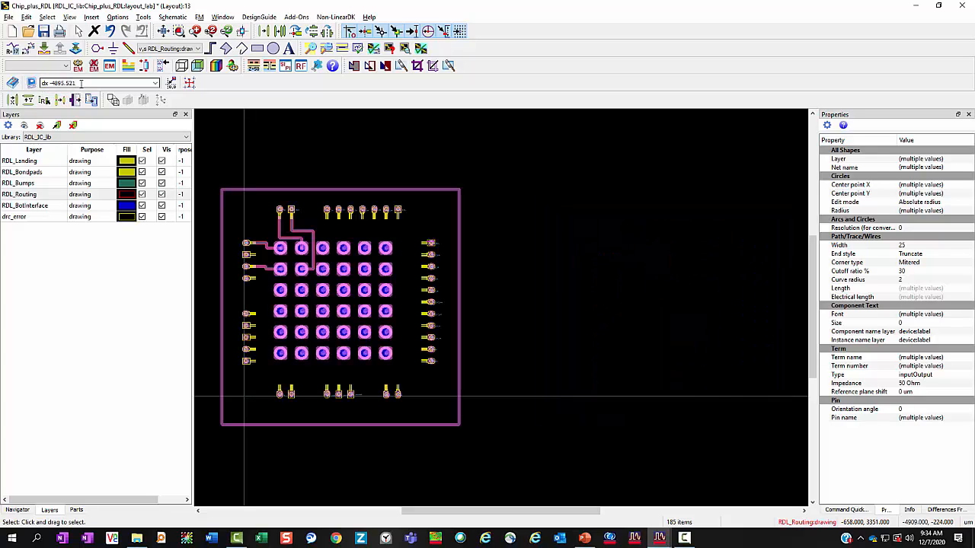
pyautogui.click(583, 211)
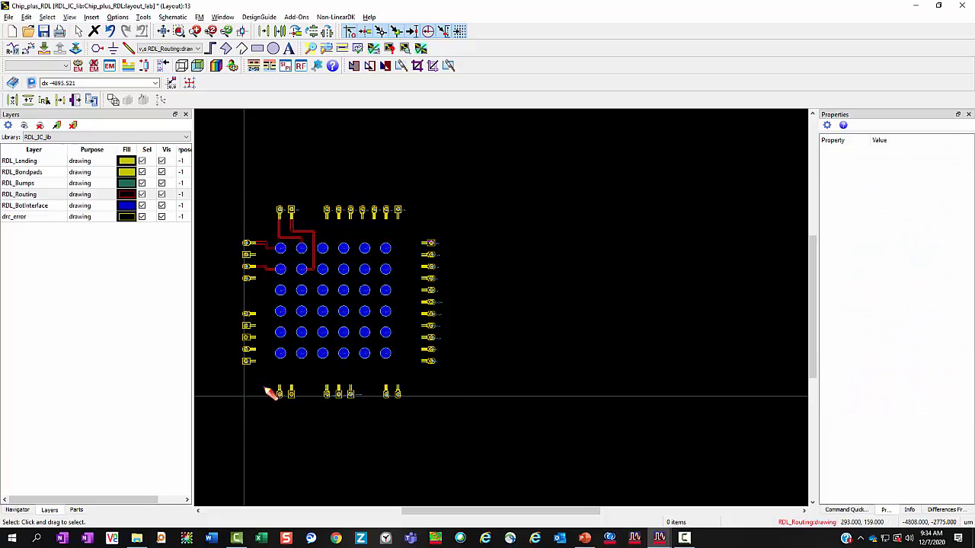